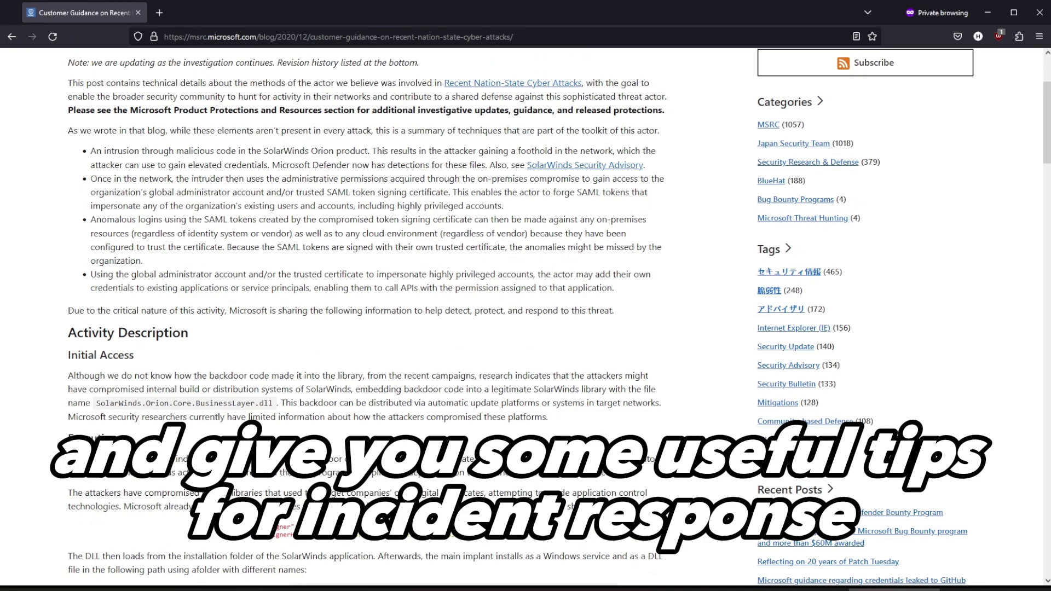
Show incidents from the last 30 days with all statuses, then open a blank Create incident form.
scroll(362, 318, "down", 10)
scroll(361, 318, "down", 10)
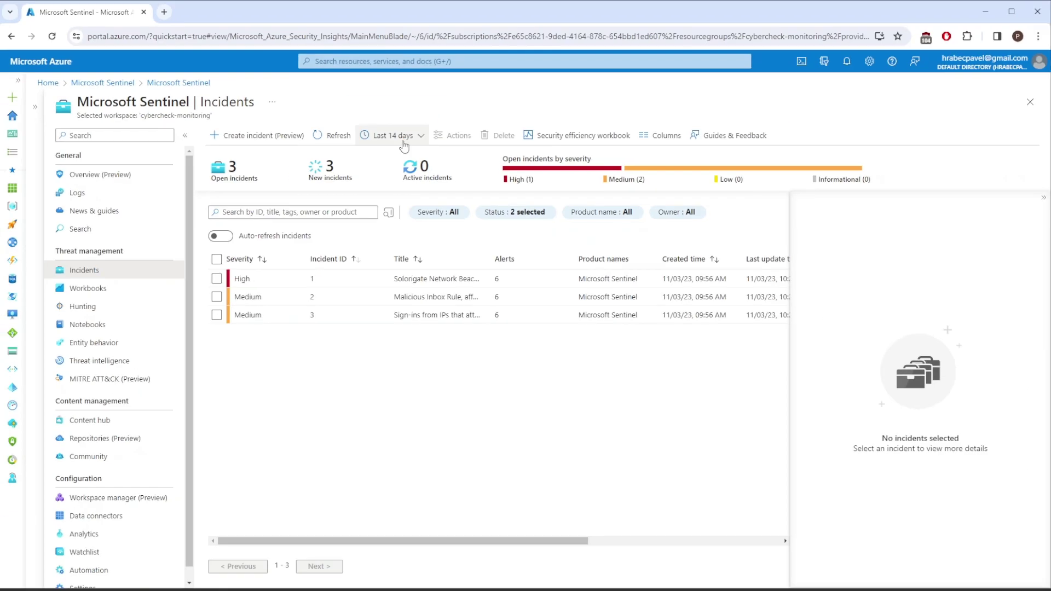
left_click(435, 121)
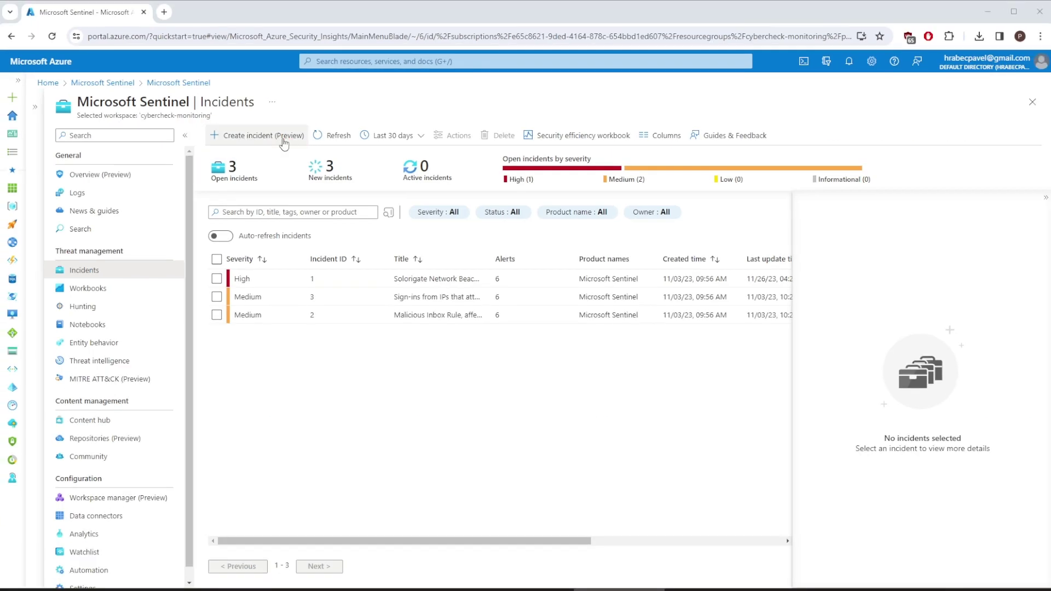
left_click(283, 140)
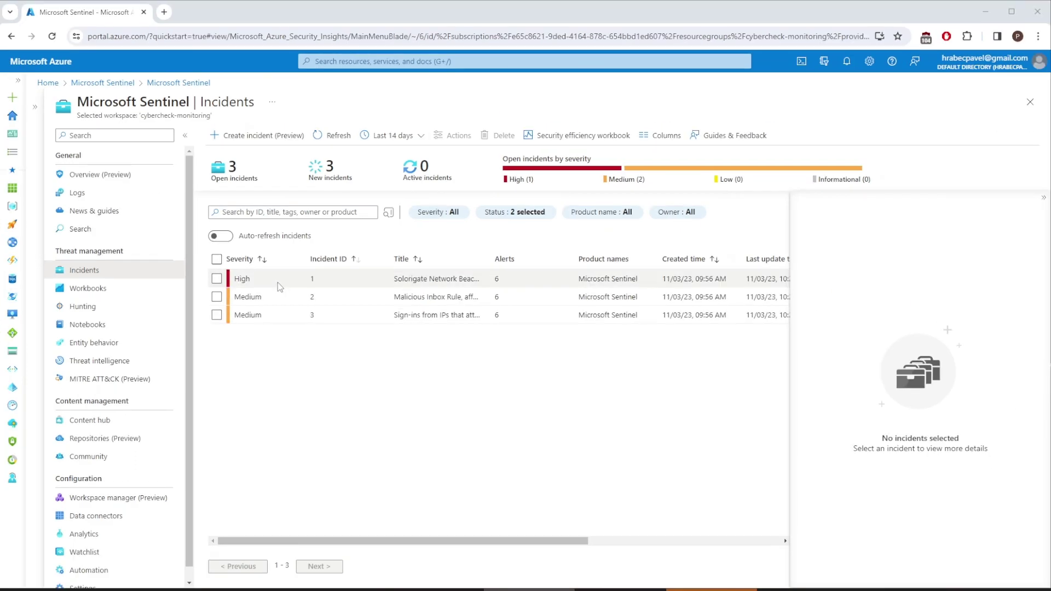
Open the details pane for the high-severity Solorigate Network Beacon incident with 6 alerts.
left_click(278, 281)
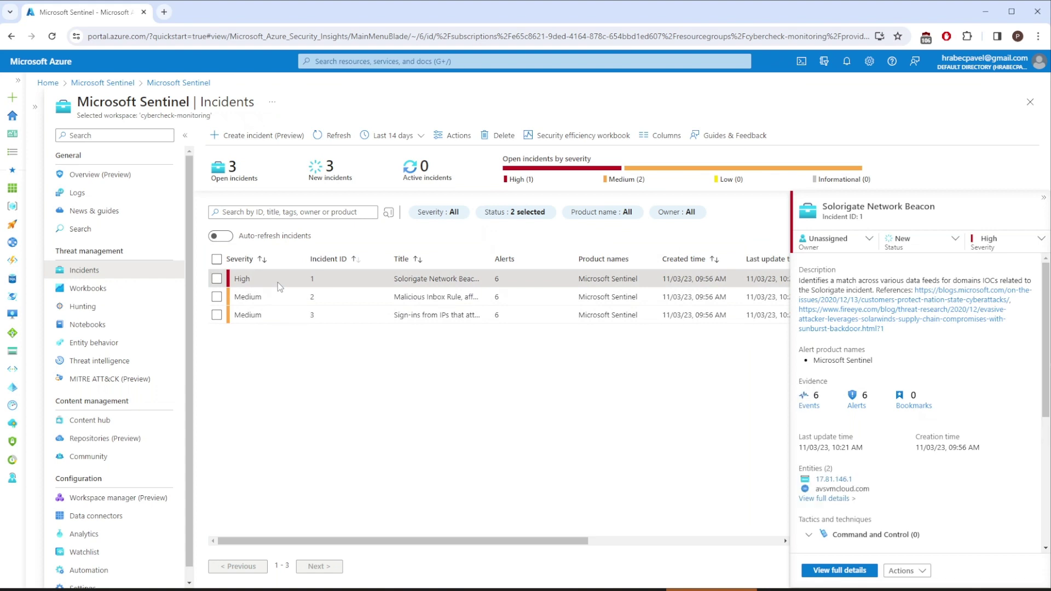
left_click_drag(277, 282, 334, 222)
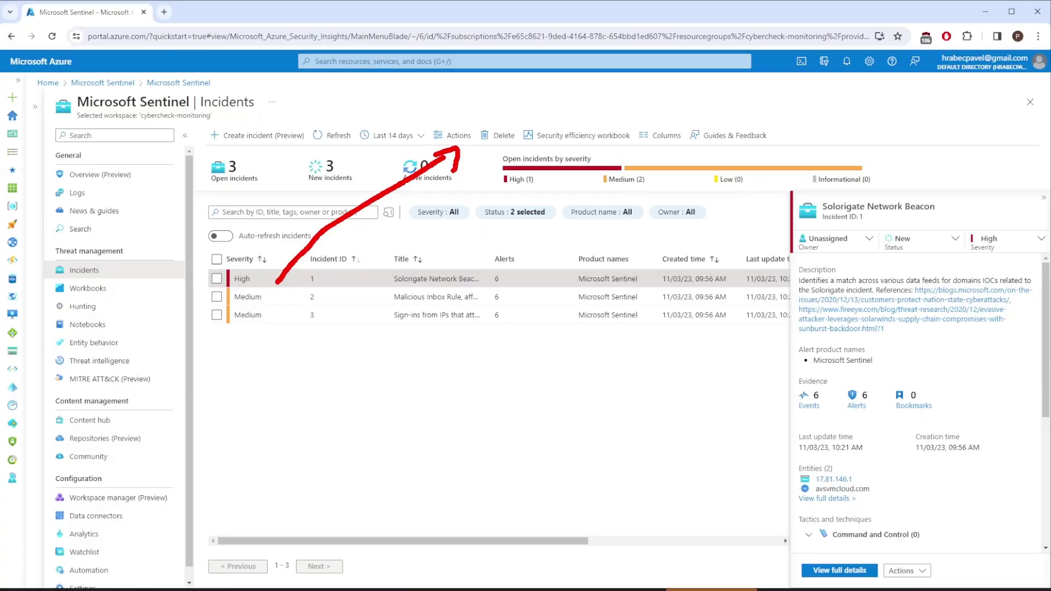
Assign the Solorigate Network Beacon incident to yourself, set its status to Active, and reopen its details.
left_click(452, 136)
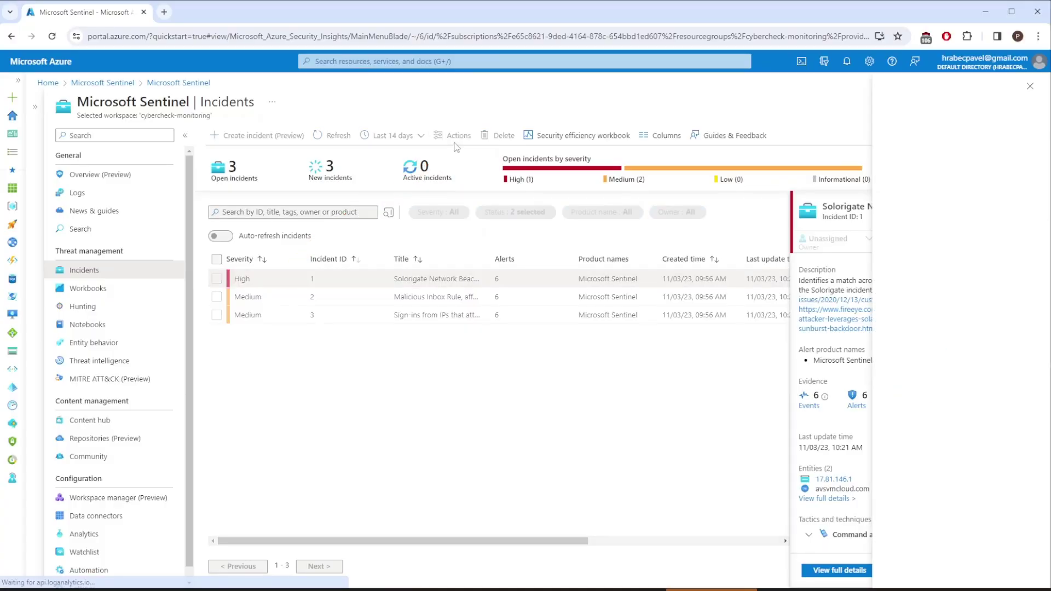
left_click(916, 185)
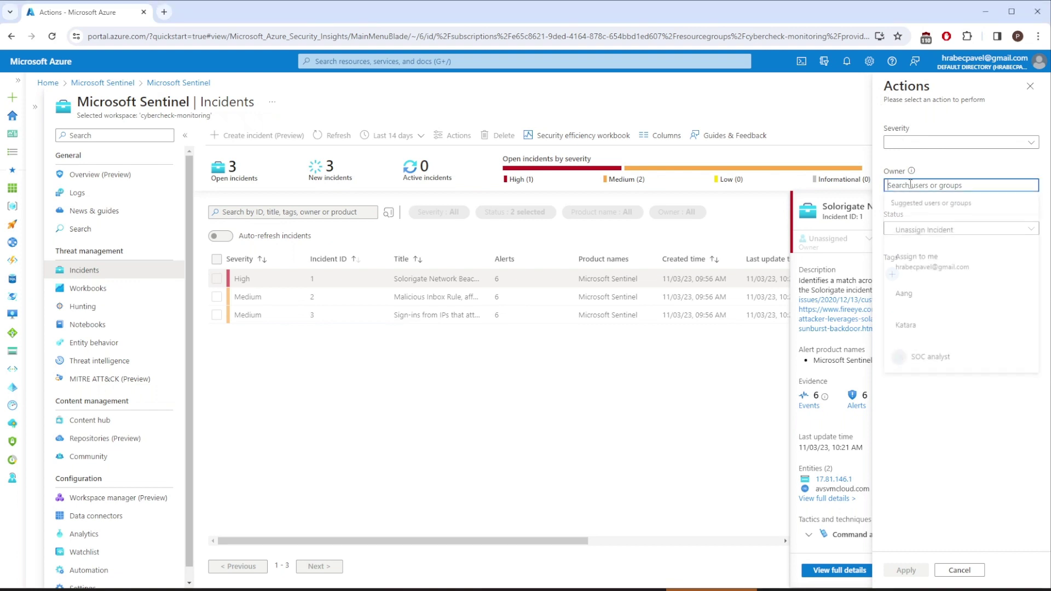
left_click(925, 277)
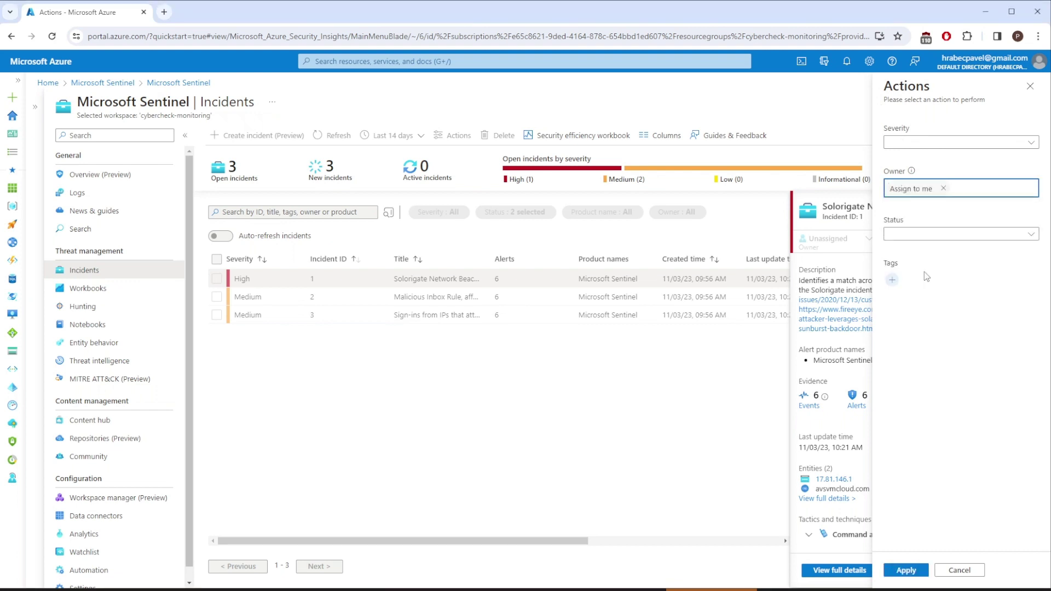
left_click(927, 236)
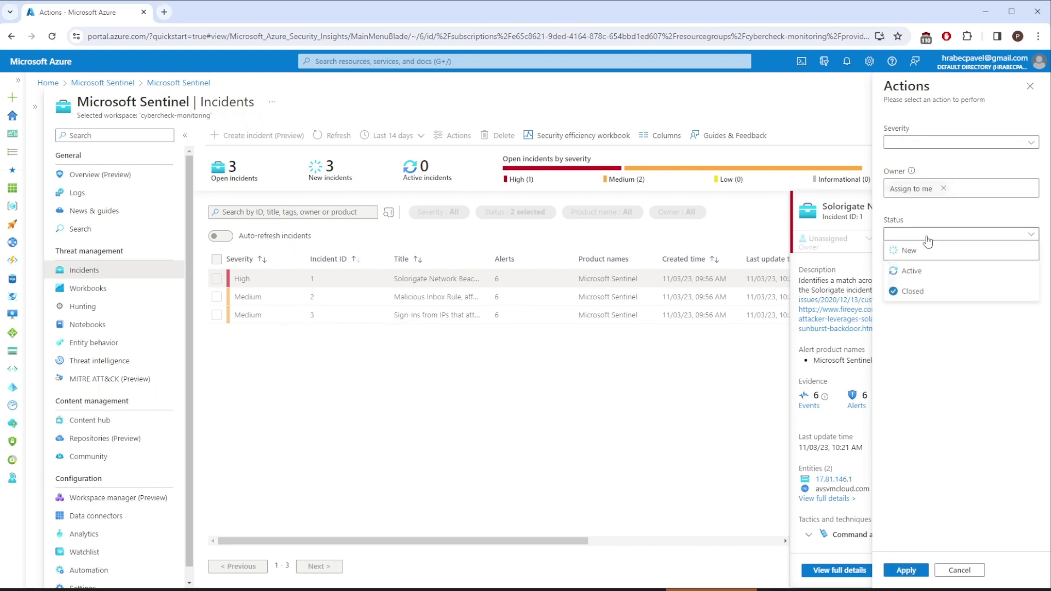
left_click(926, 273)
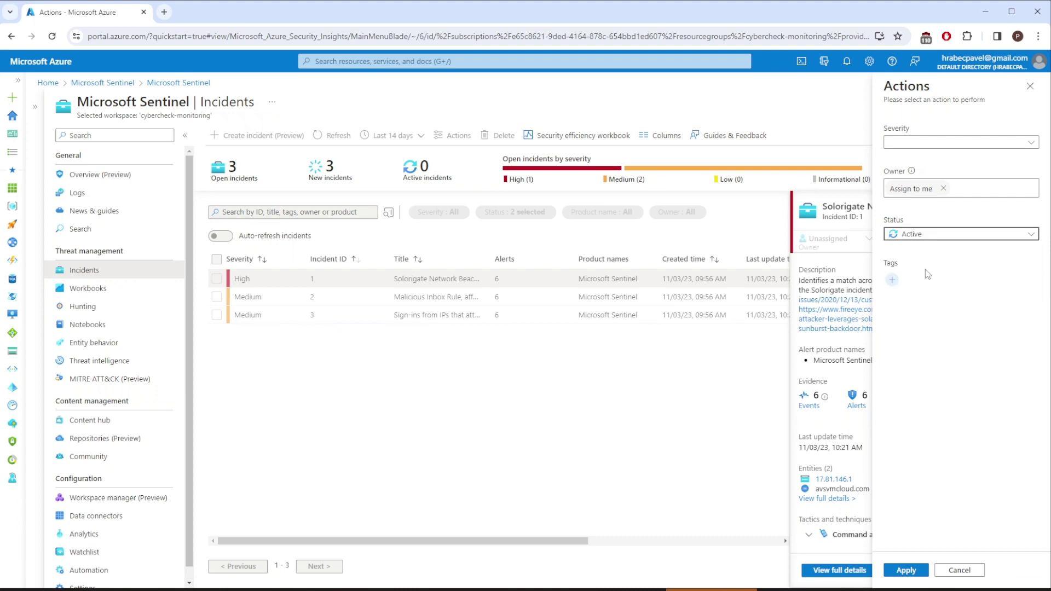
left_click(899, 571)
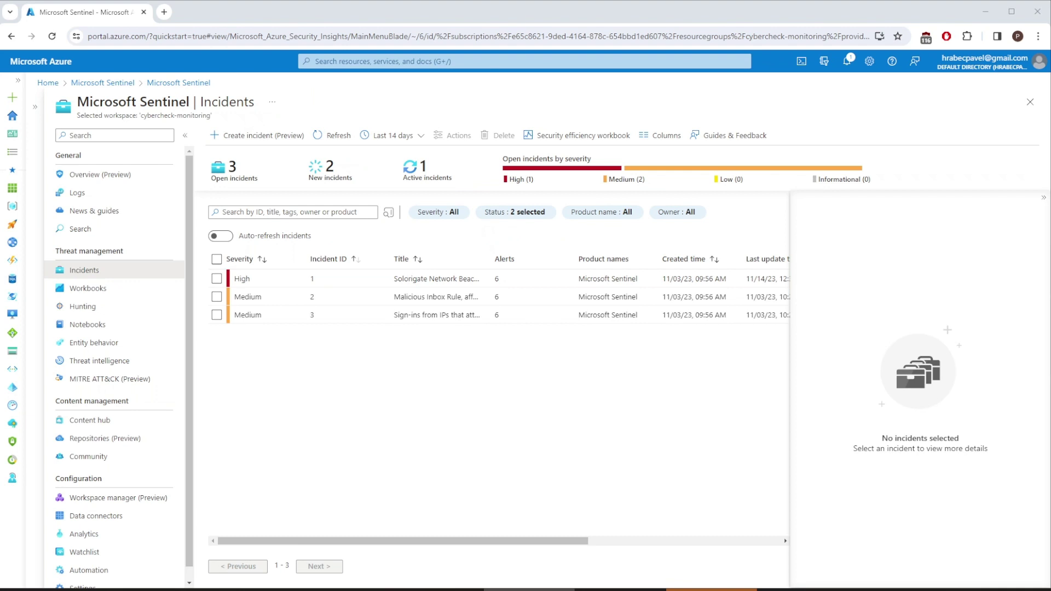
left_click(347, 278)
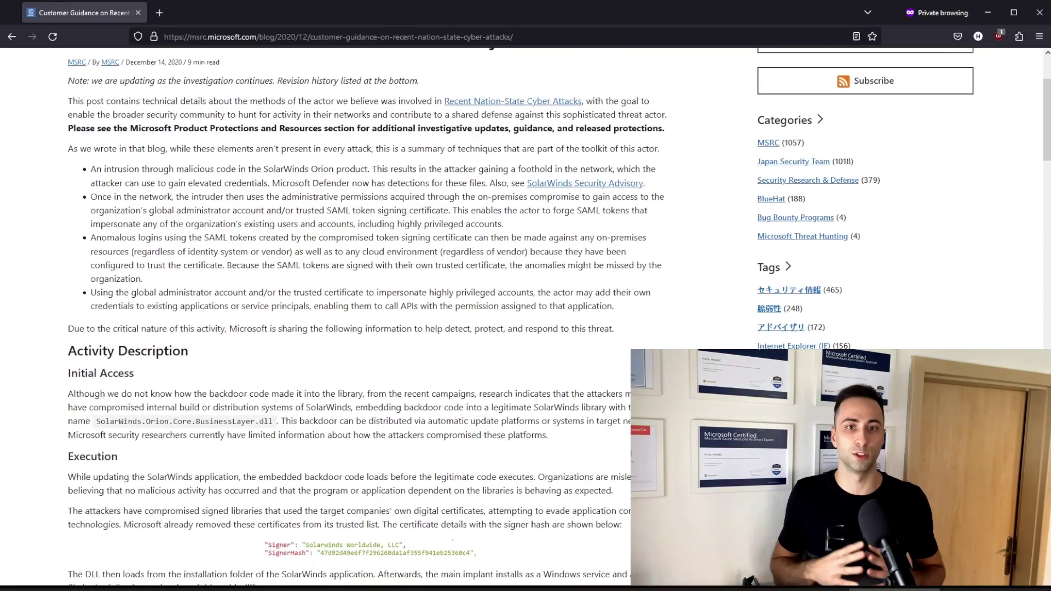
scroll(361, 318, "down", 3)
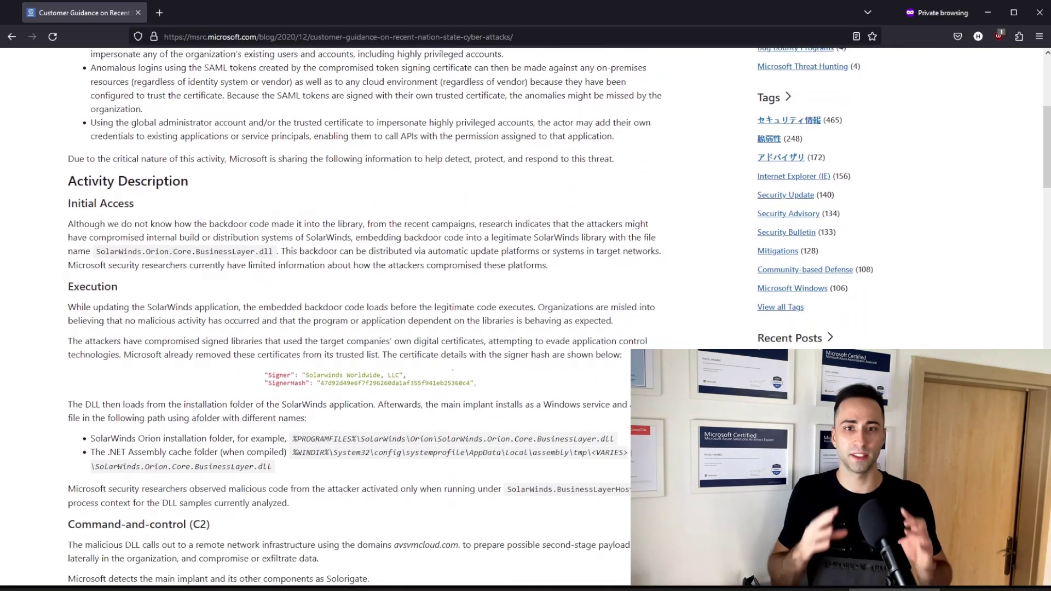
scroll(362, 318, "down", 3)
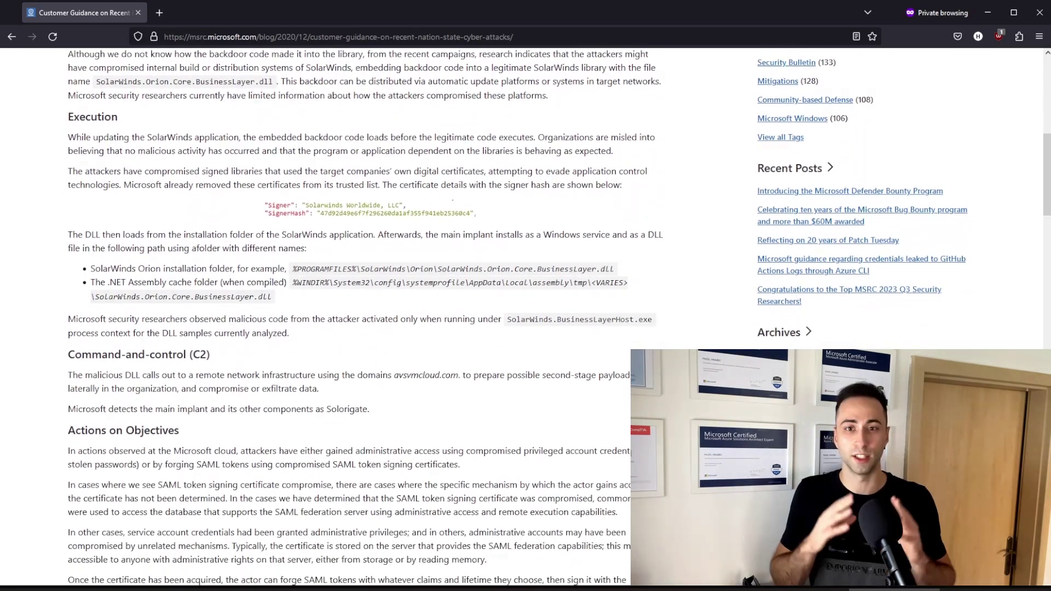
scroll(361, 318, "down", 3)
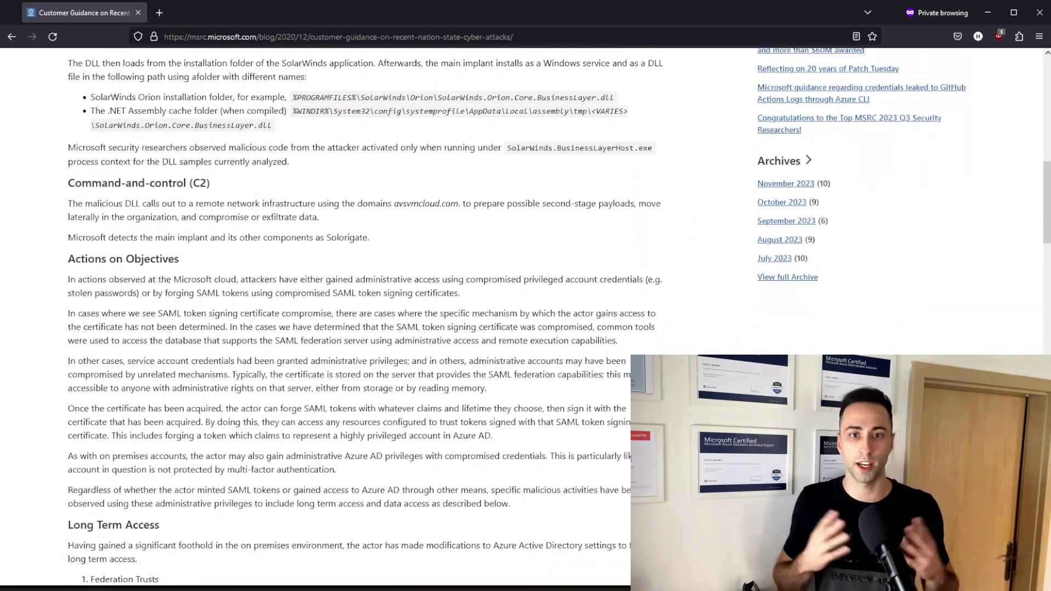
scroll(362, 318, "down", 3)
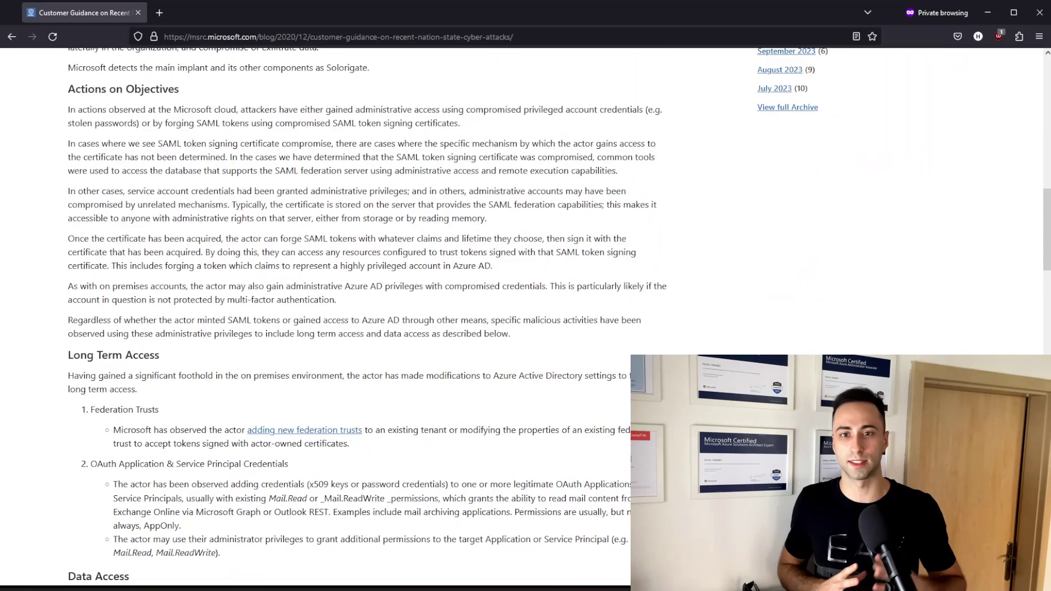
scroll(362, 317, "down", 2)
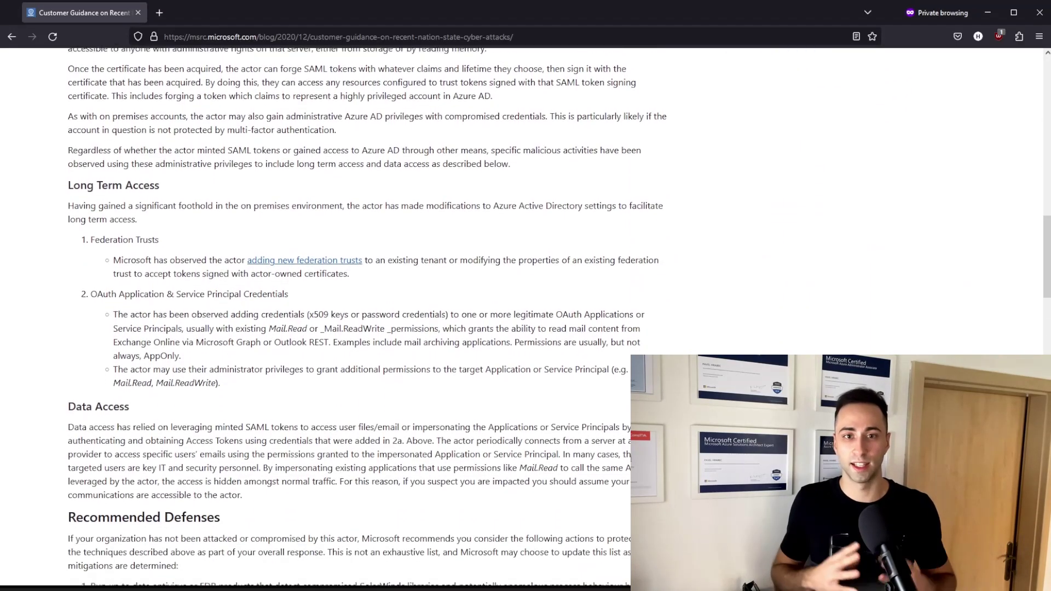
scroll(362, 318, "down", 1)
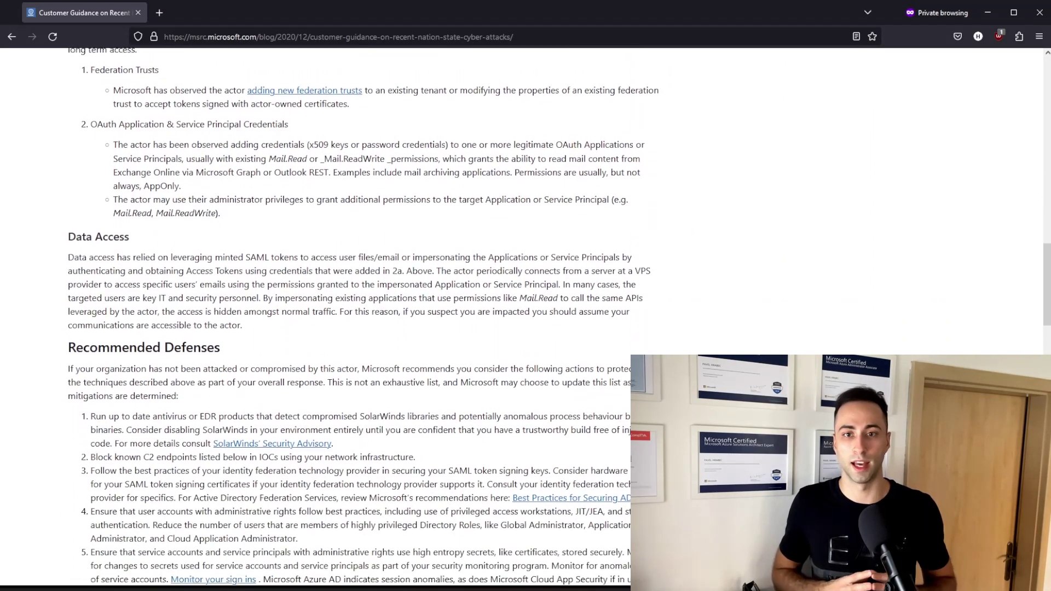
scroll(362, 318, "down", 4)
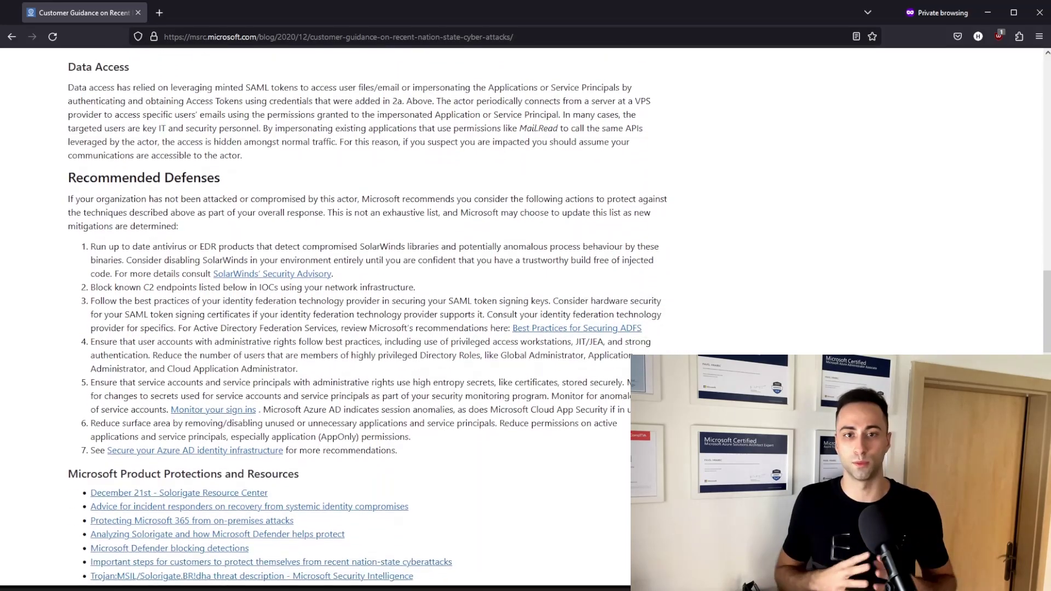
scroll(361, 318, "down", 1)
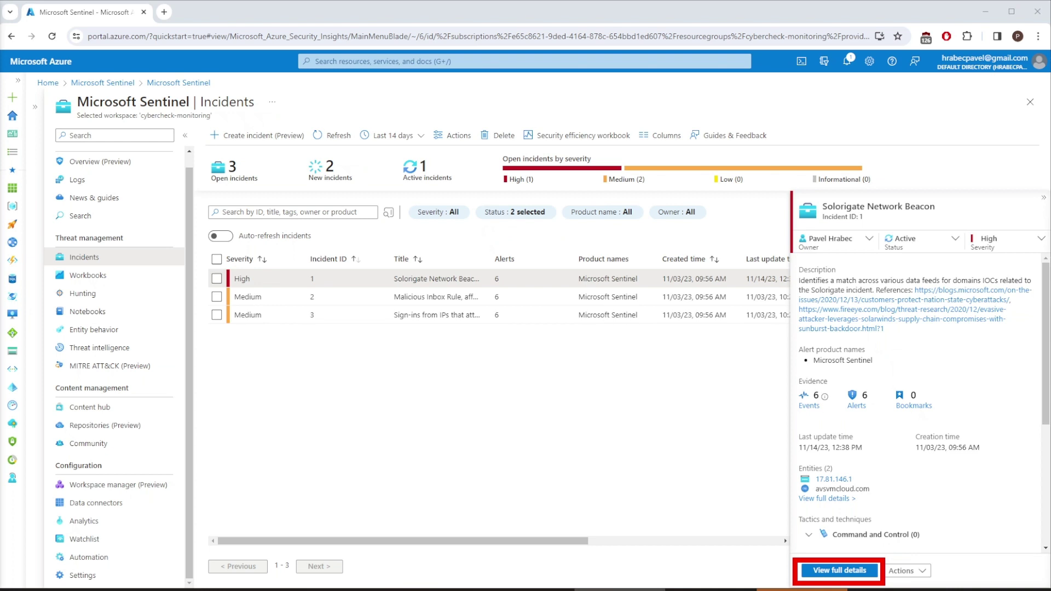
Open the full incident page and view the first timeline alert's details.
left_click(839, 570)
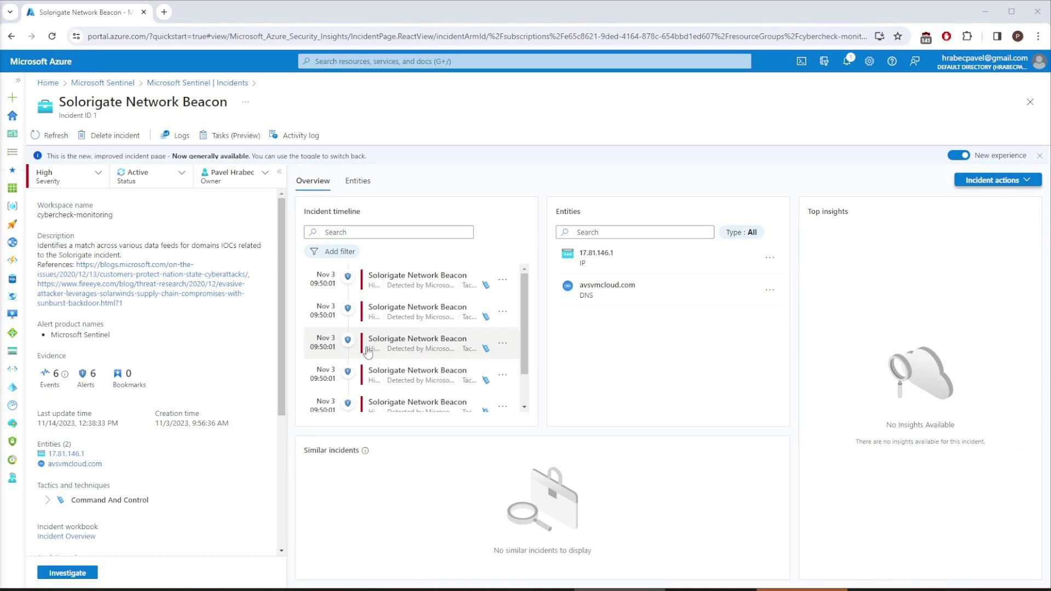
left_click(419, 280)
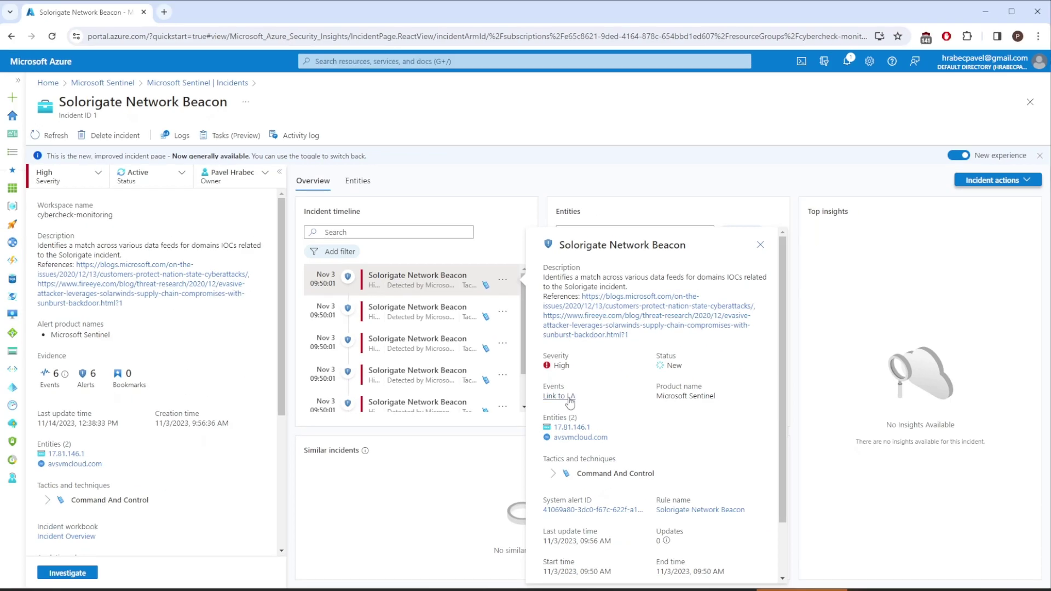
Show the alert's events in Logs and expand the avsvmcloud.com event's fields.
left_click(581, 392)
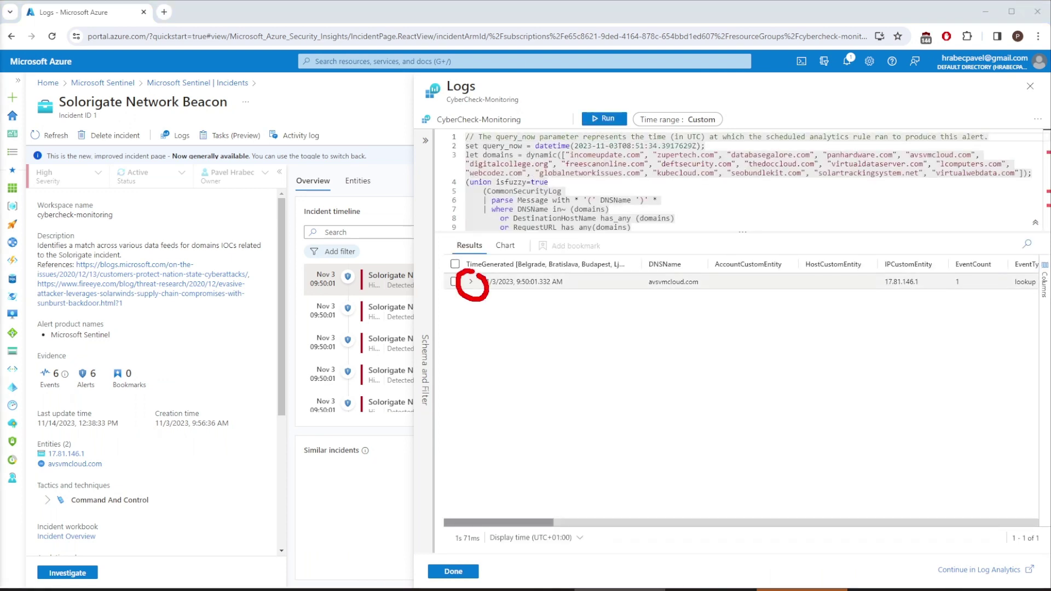
left_click(471, 282)
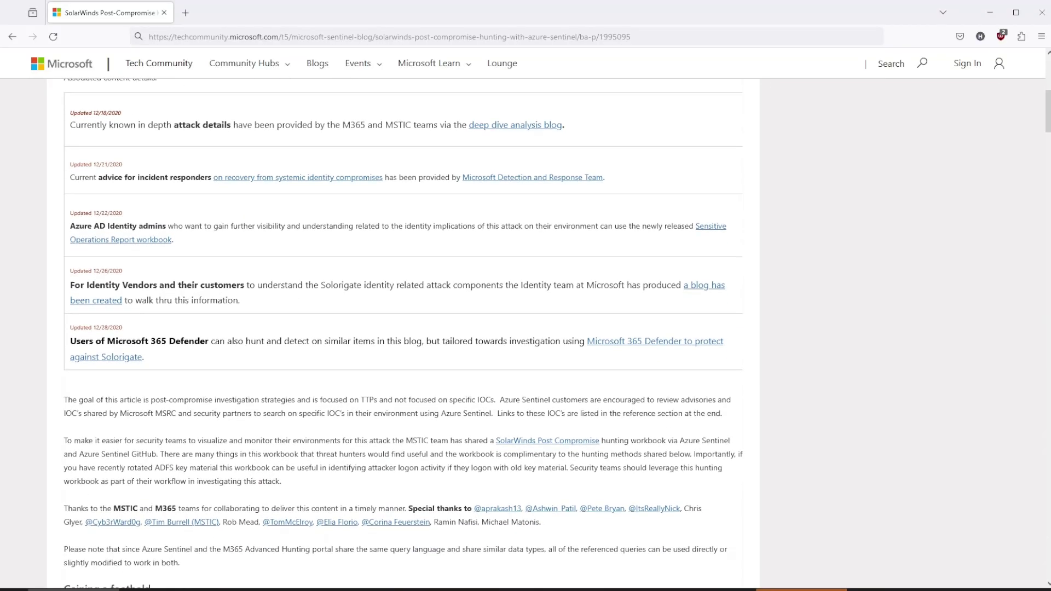
Open the cybercheck-monitoring workspace overview from the Sentinel workspace list.
scroll(530, 334, "down", 3)
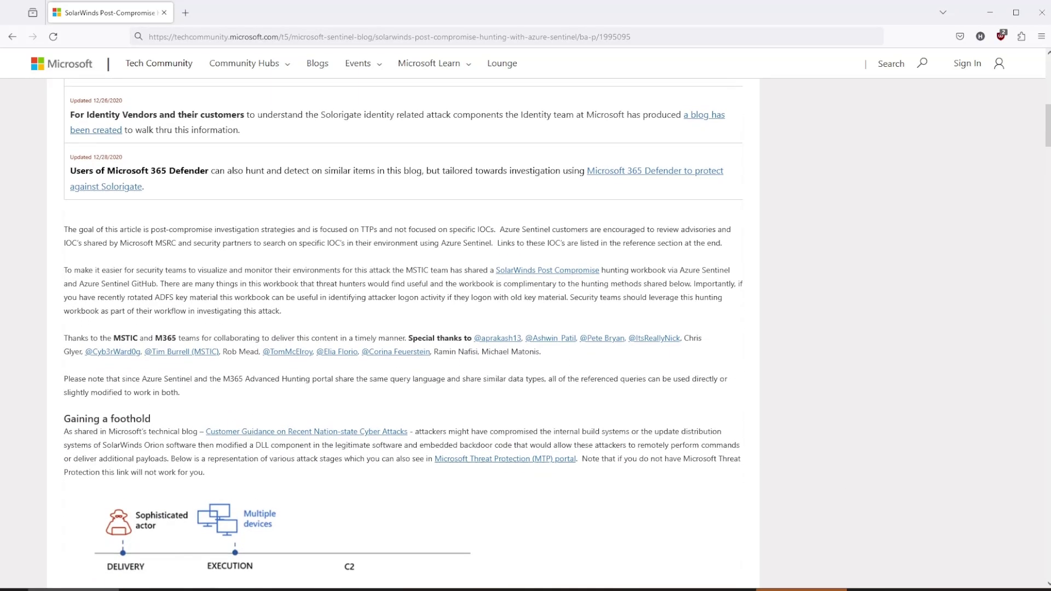
scroll(530, 334, "down", 3)
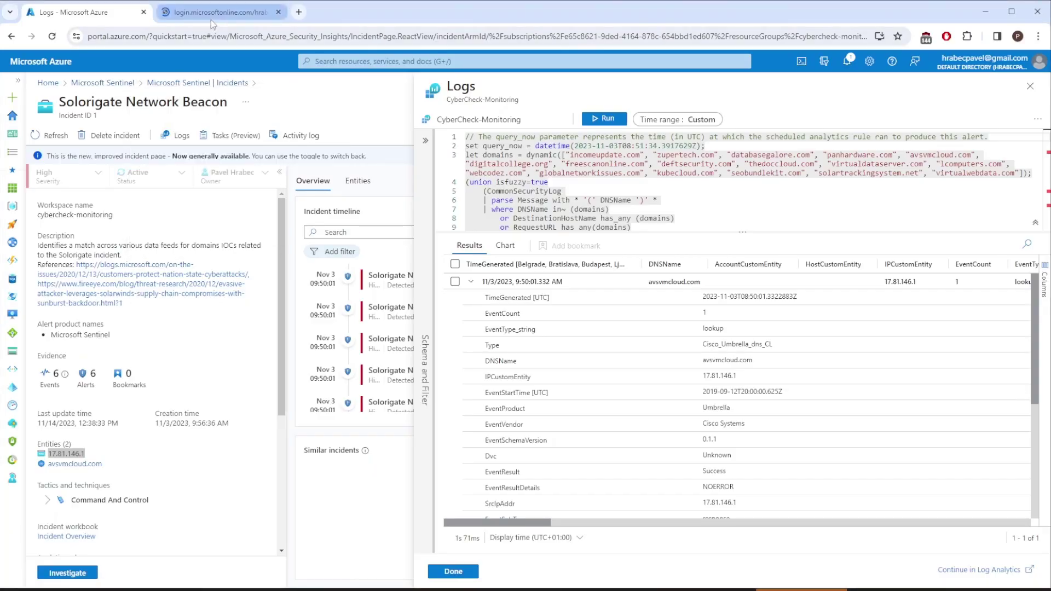
left_click(211, 15)
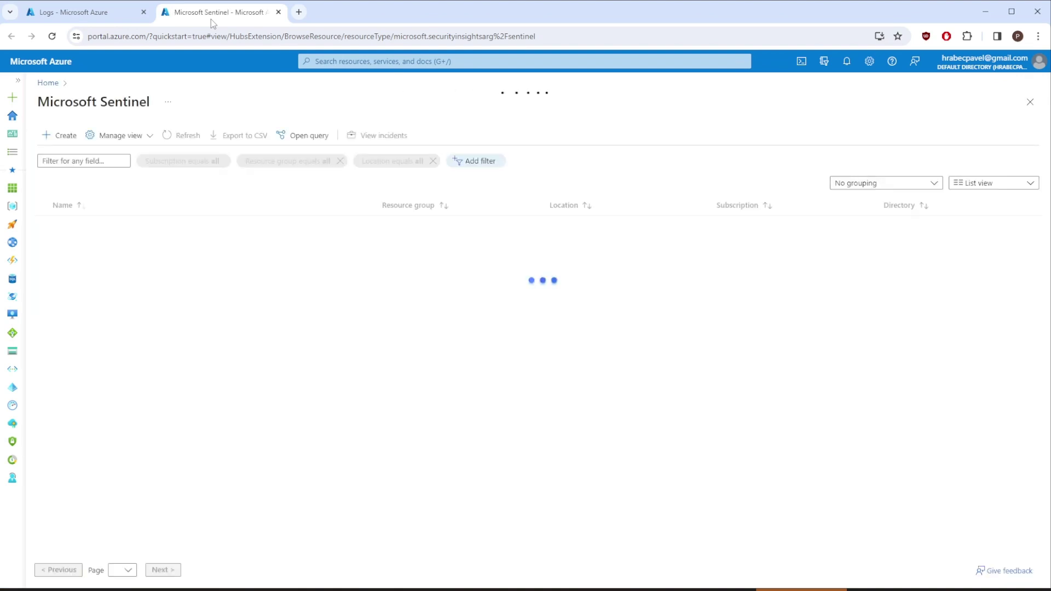
left_click(108, 244)
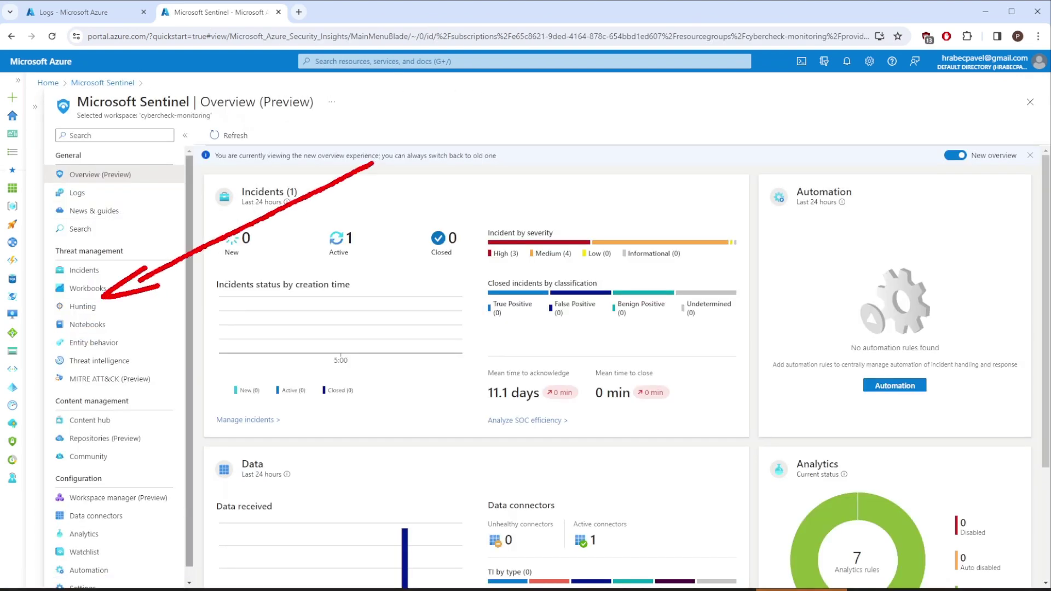
Run the Solorigate Inventory check hunting query, returning 3 results.
left_click(88, 312)
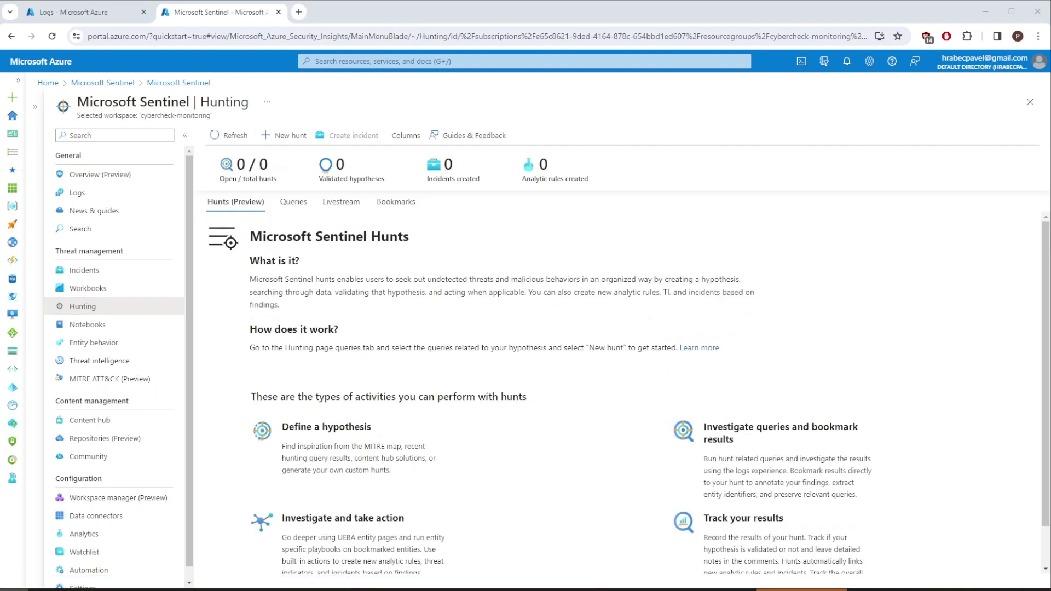
left_click(294, 201)
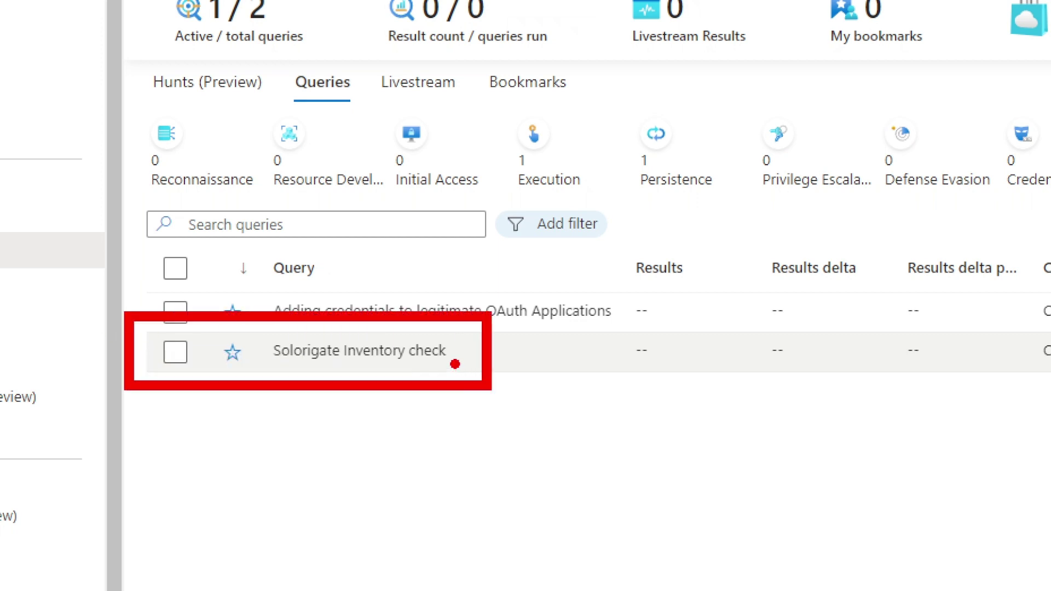
left_click(422, 357)
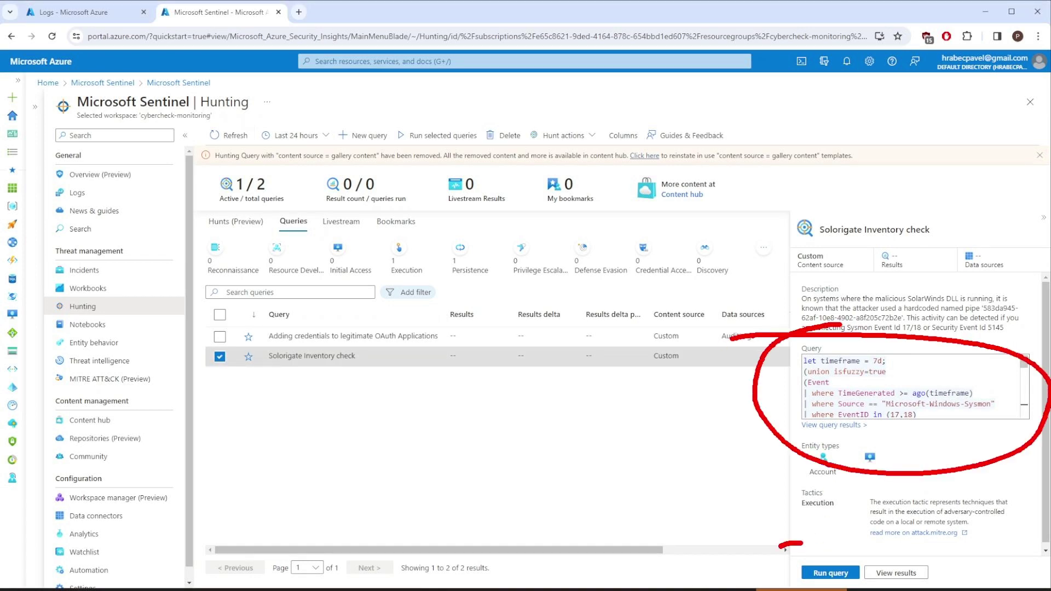
left_click(842, 575)
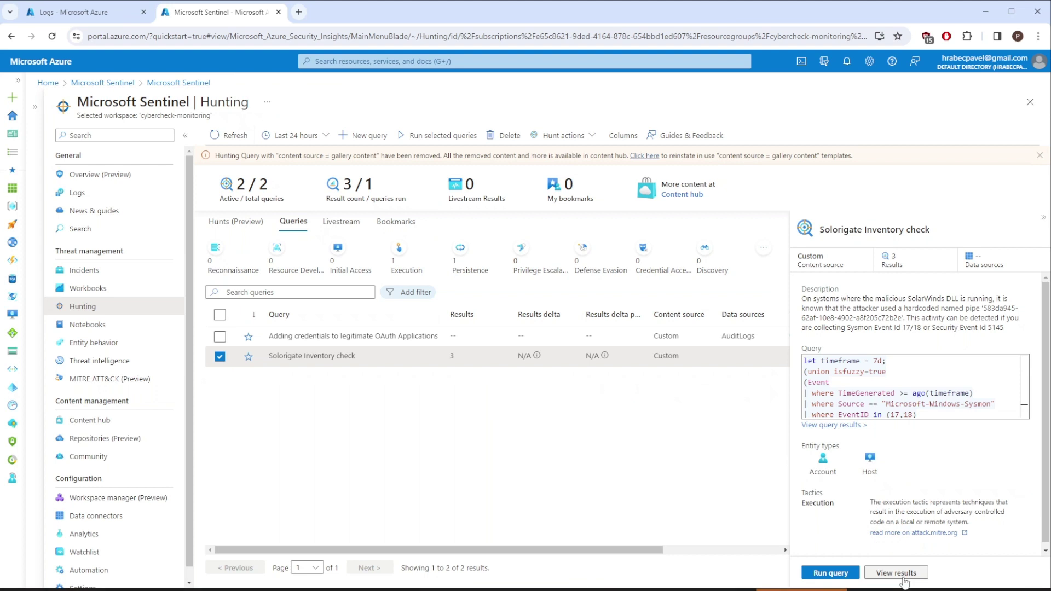
Bookmark all three query results in Logs under the name 'Solarwind Infected Hosts'.
left_click(897, 573)
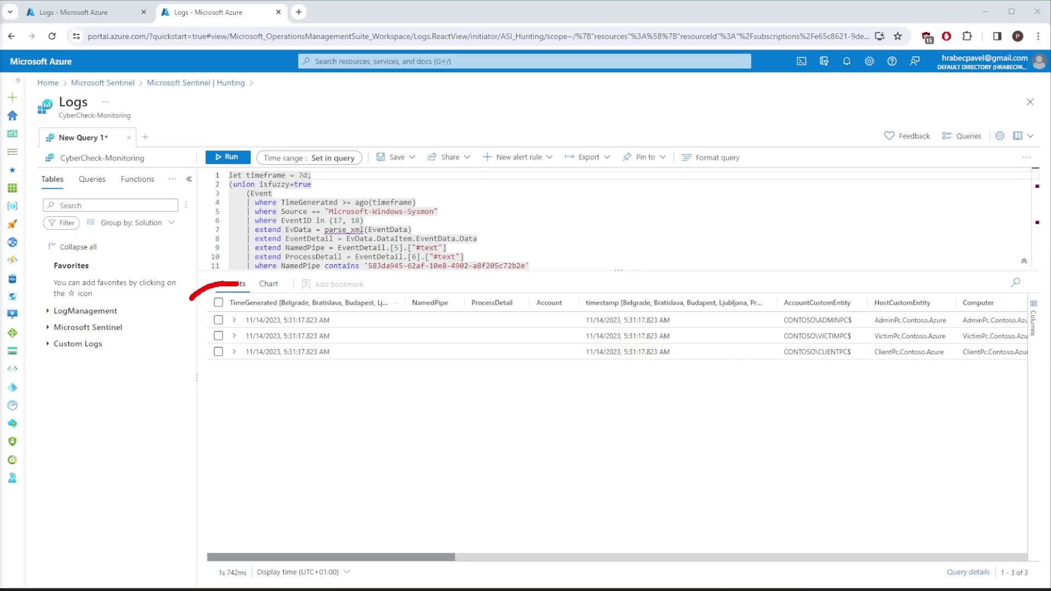
left_click(219, 302)
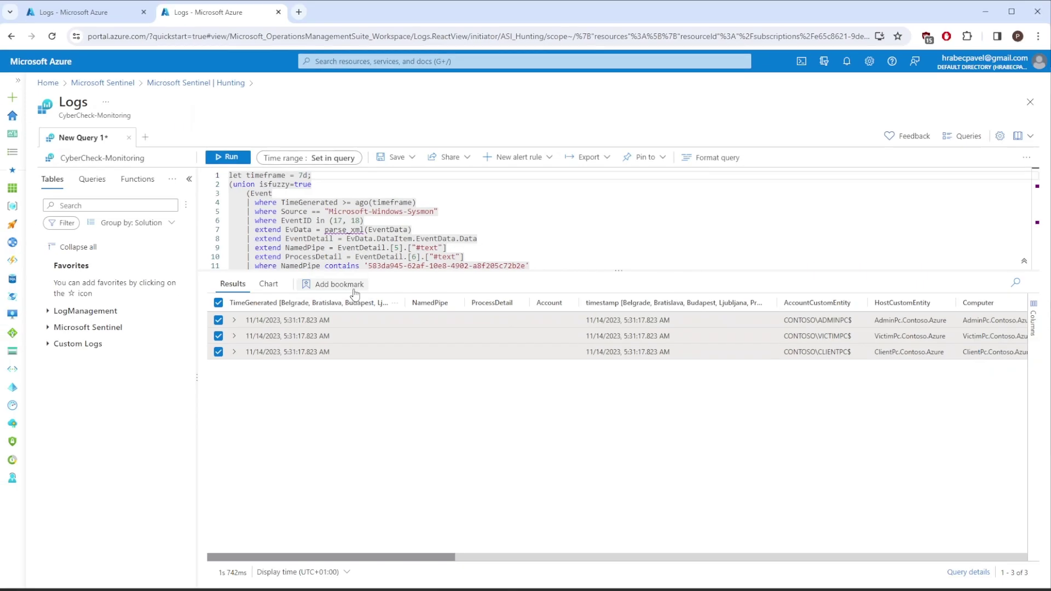
left_click(394, 292)
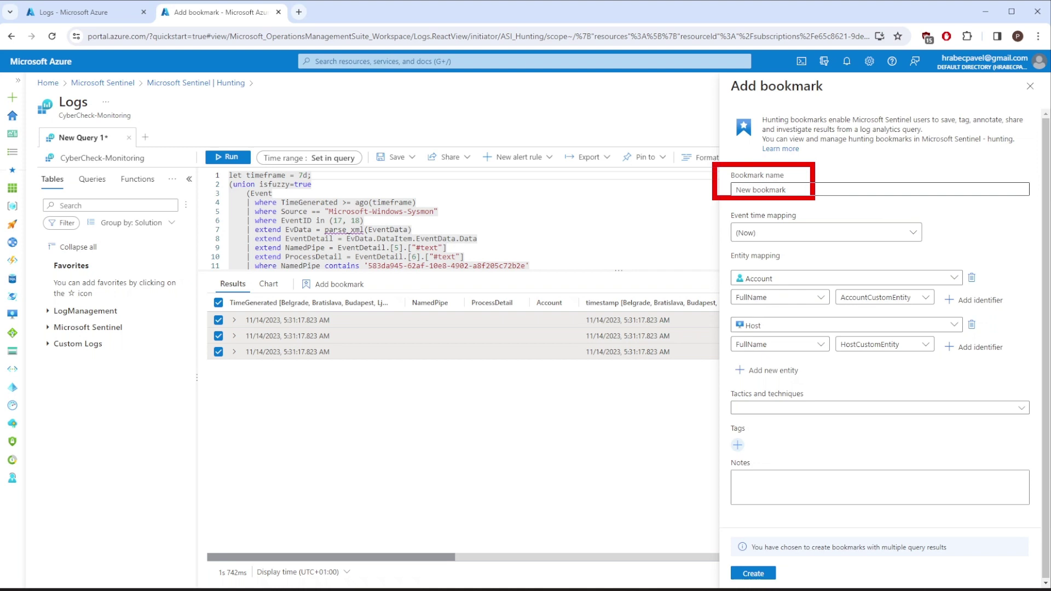
left_click(802, 186)
key("ctrl+a")
key("BackSpace")
type("Solarwind")
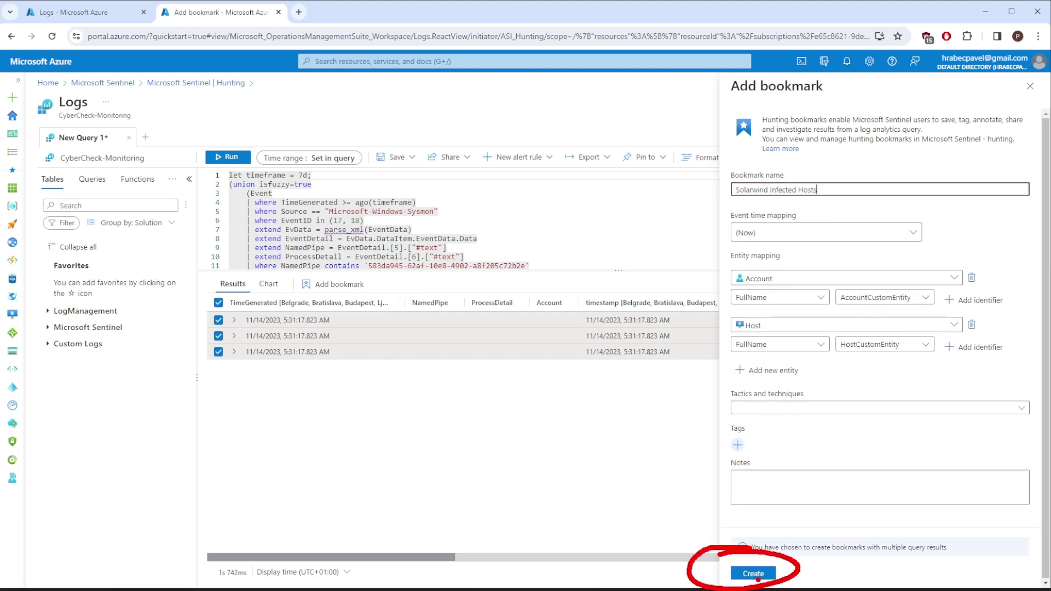
left_click(753, 574)
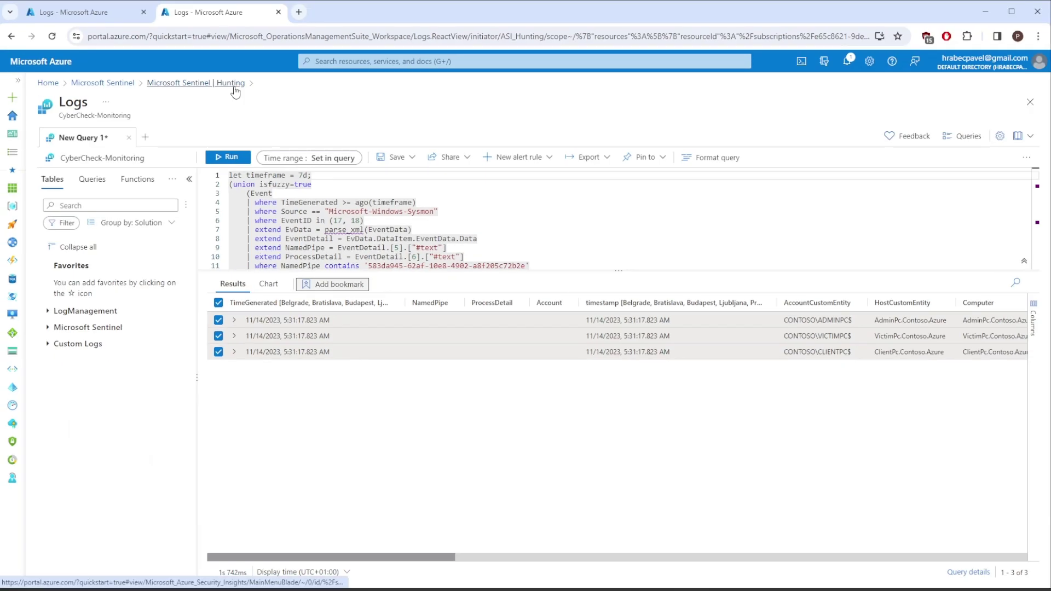
Add all three Solarwind Infected Hosts bookmarks to the existing Solorigate Network Beacon incident.
left_click(323, 79)
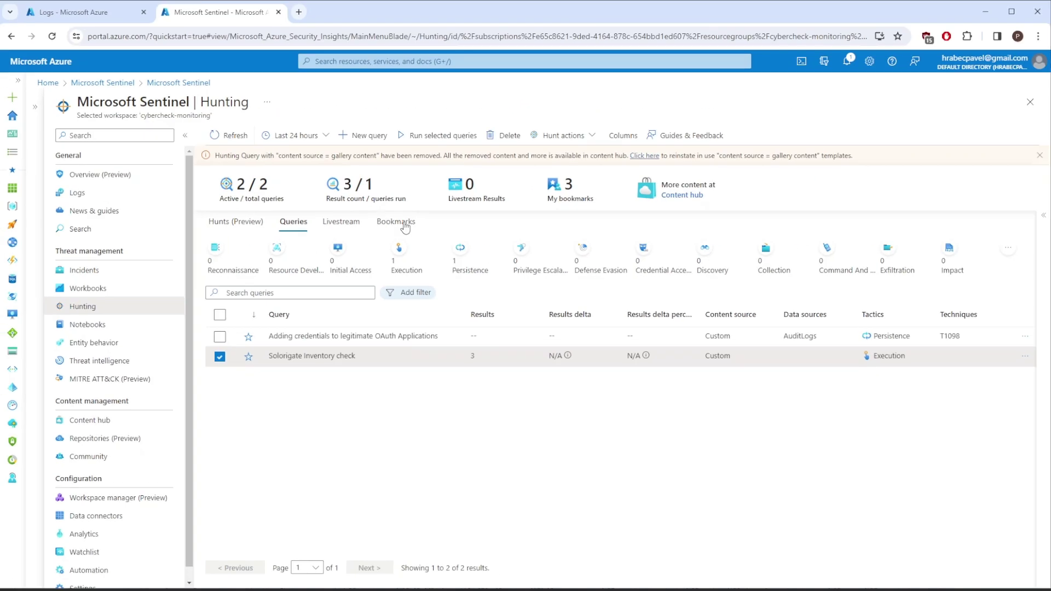
left_click(427, 211)
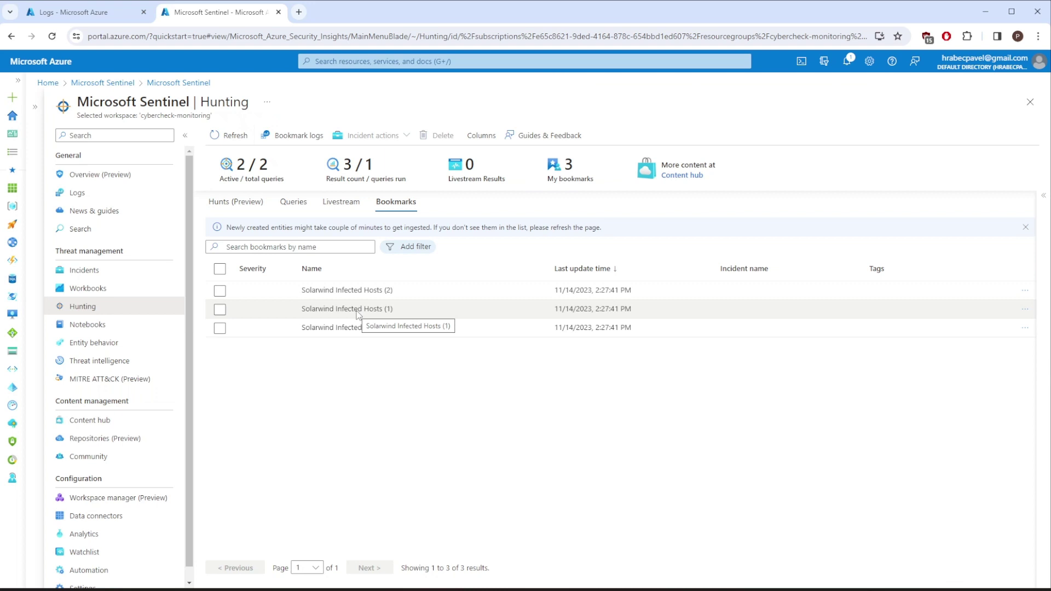
left_click(296, 309)
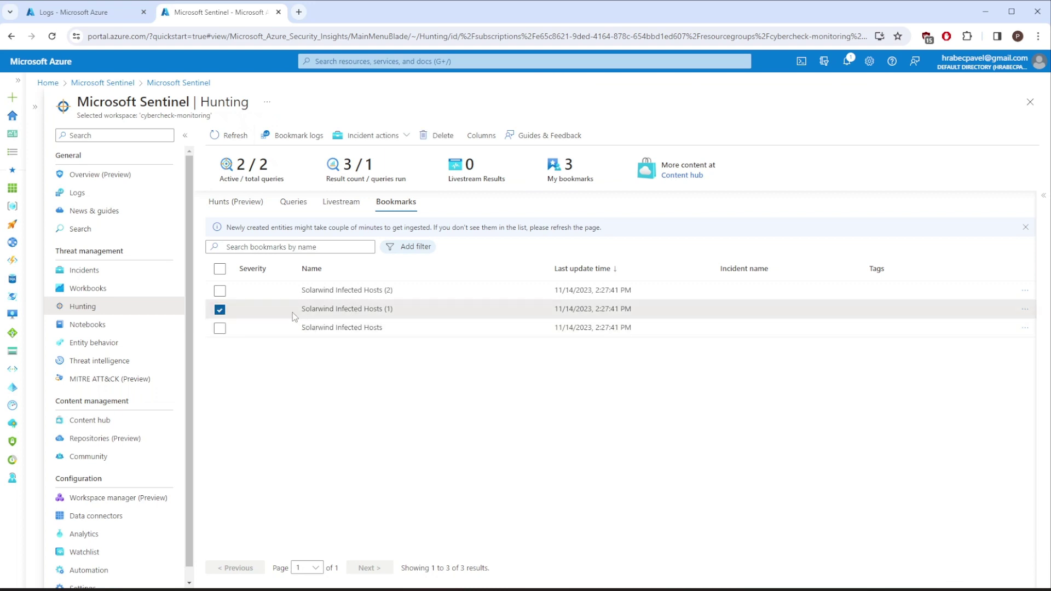
left_click(219, 291)
left_click(220, 327)
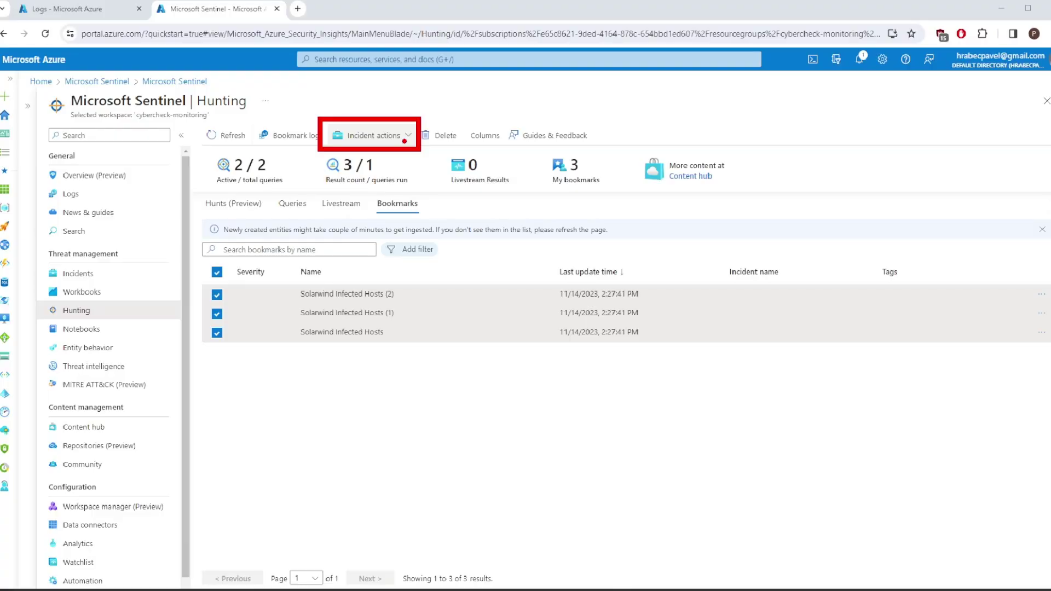
left_click(414, 136)
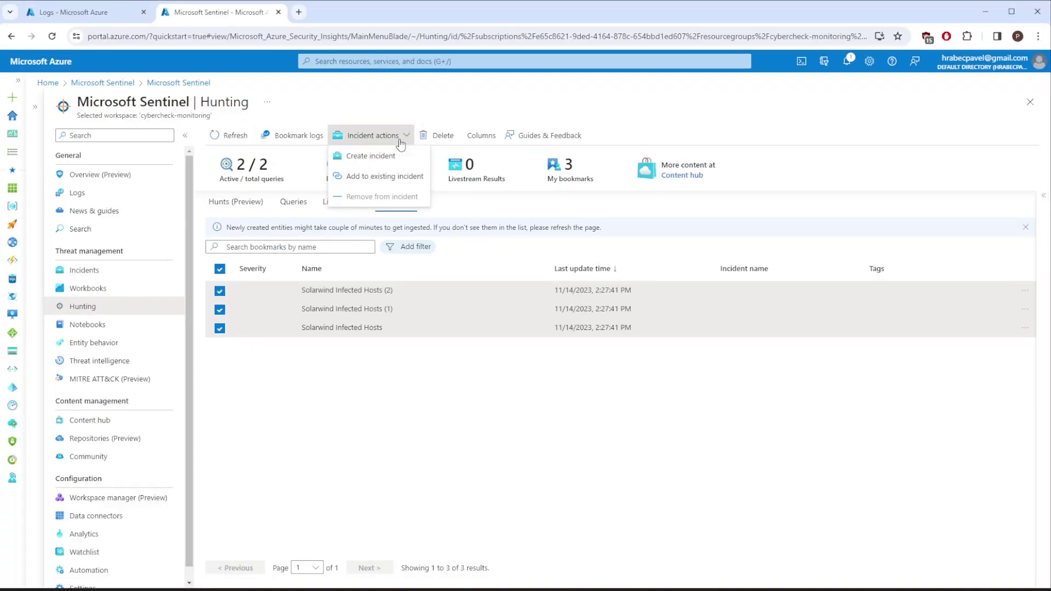
left_click(369, 180)
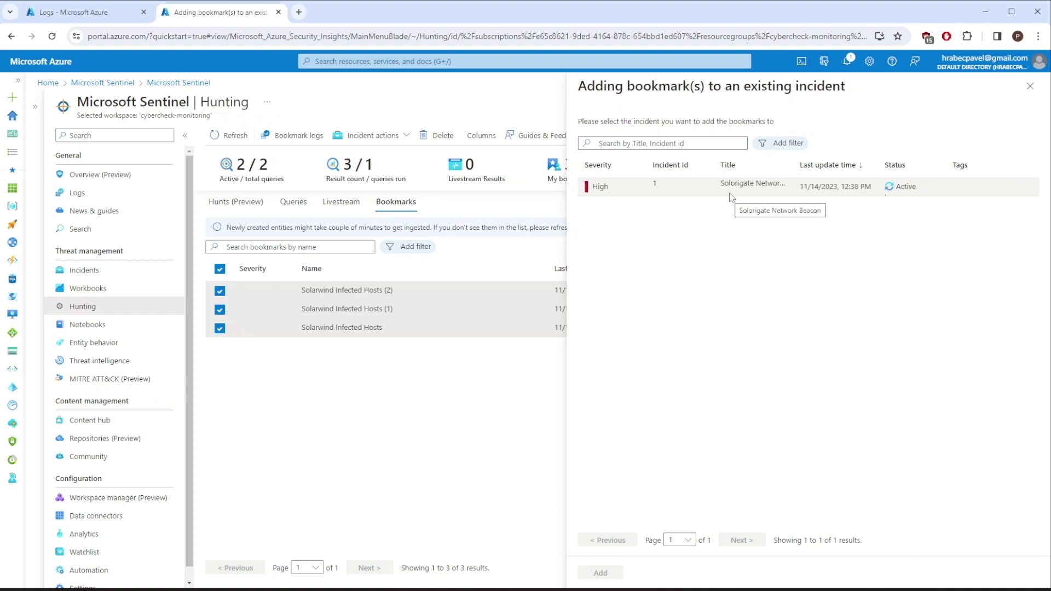
left_click(729, 192)
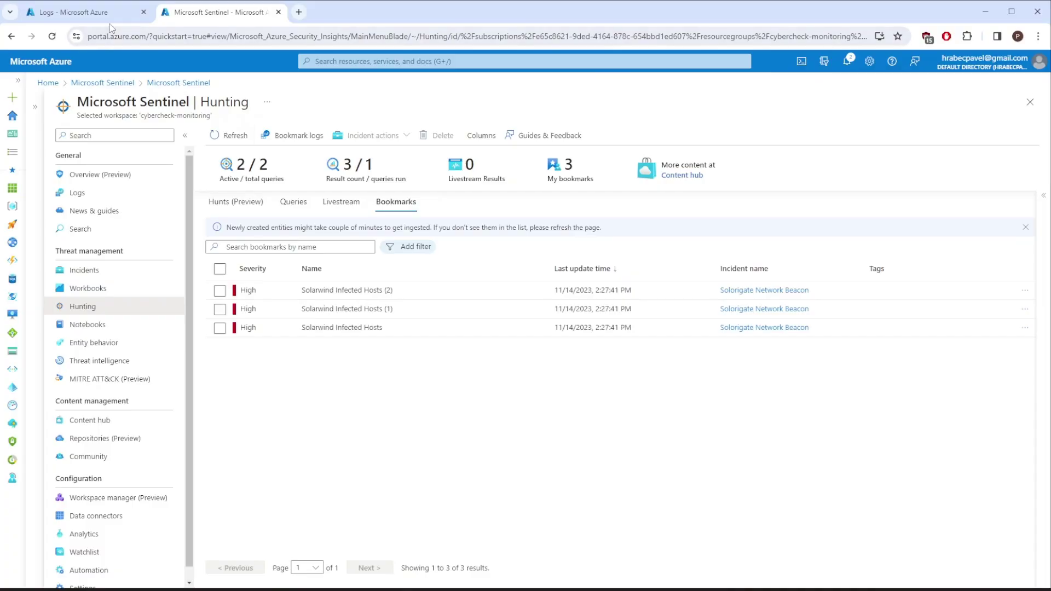
Close the Logs pane to return to the incident page showing the three linked bookmarks.
left_click(109, 21)
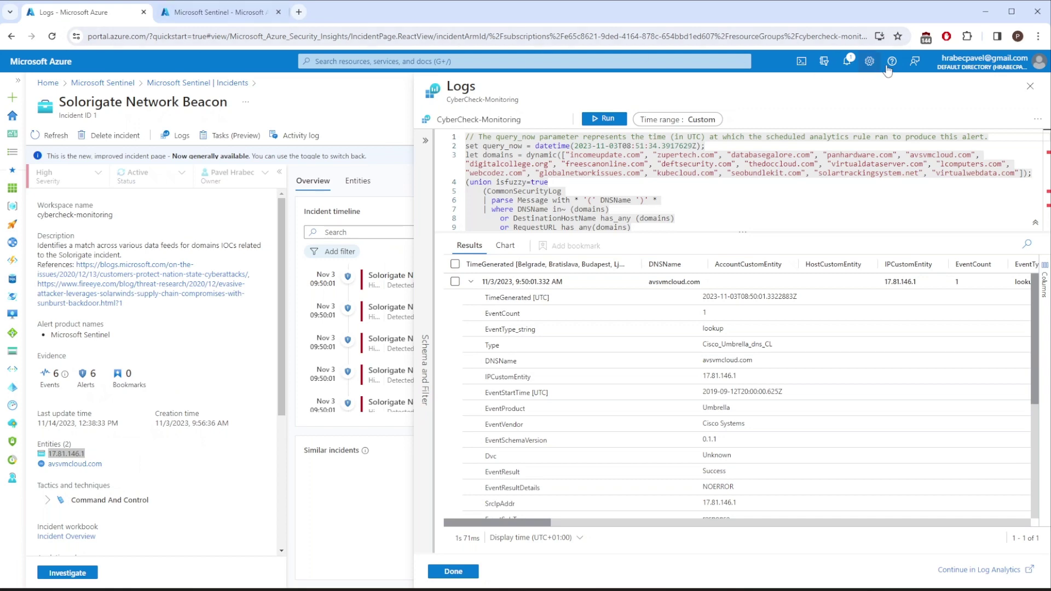
left_click(1028, 86)
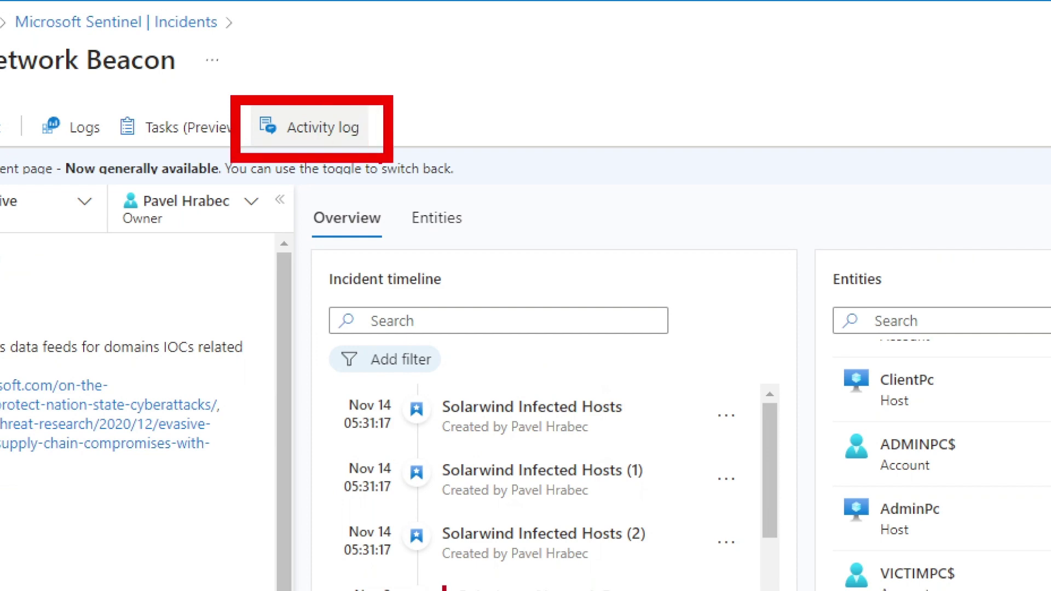
Show the activity log of the Solorigate Network Beacon incident.
left_click(321, 131)
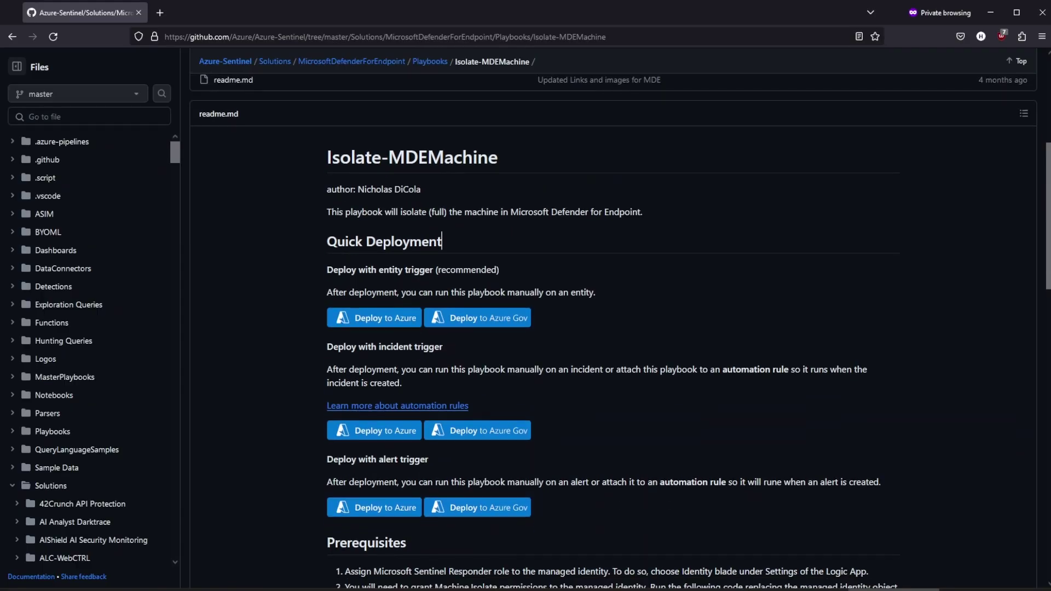
Scroll the Isolate-MDEMachine readme down to the Incident Trigger and Alert Trigger screenshots.
scroll(614, 331, "down", 3)
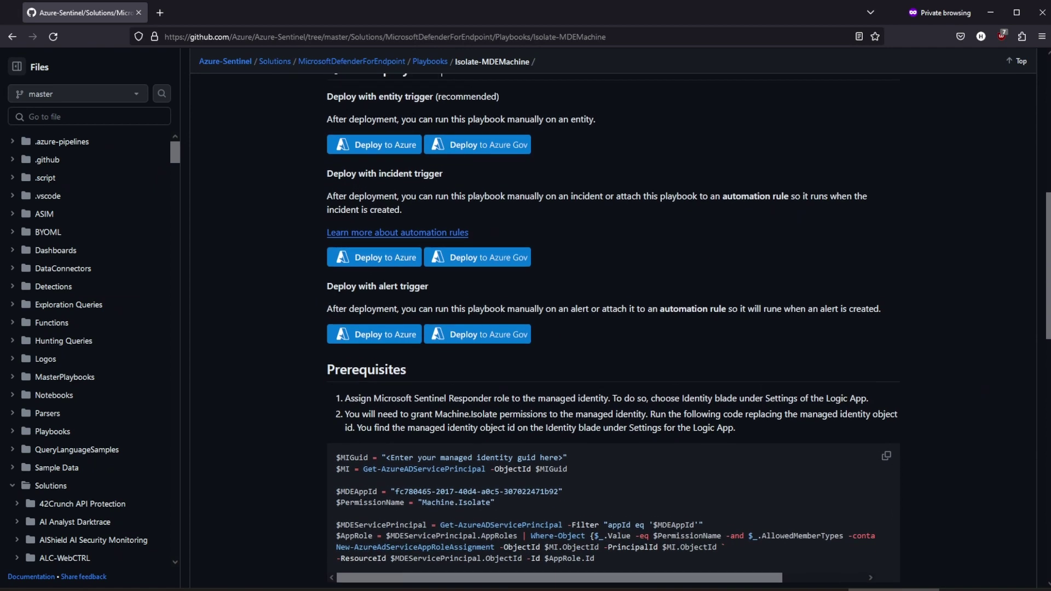
scroll(613, 332, "down", 3)
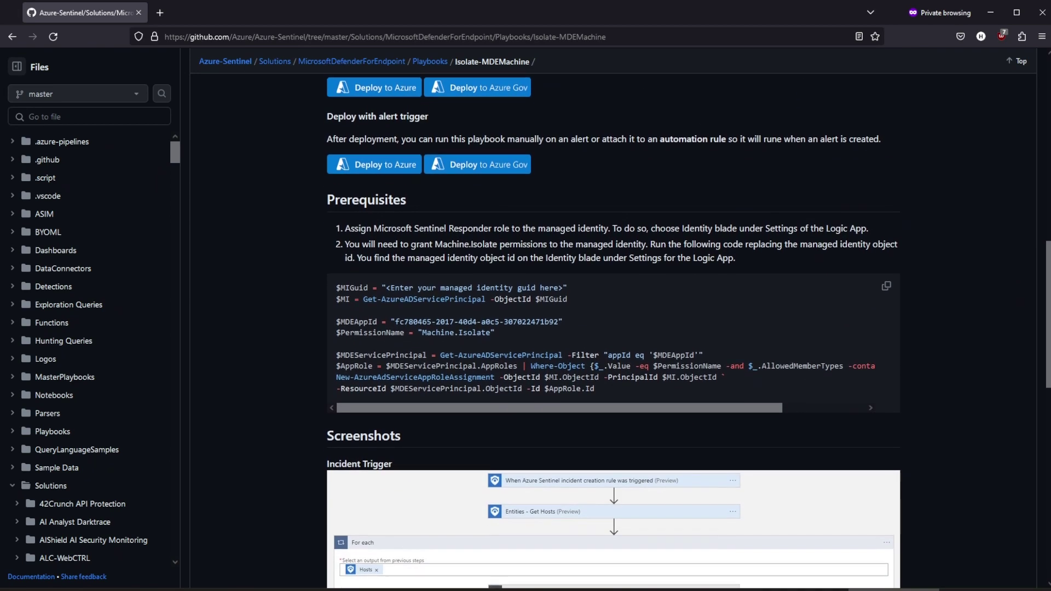
scroll(613, 332, "down", 3)
scroll(614, 331, "down", 3)
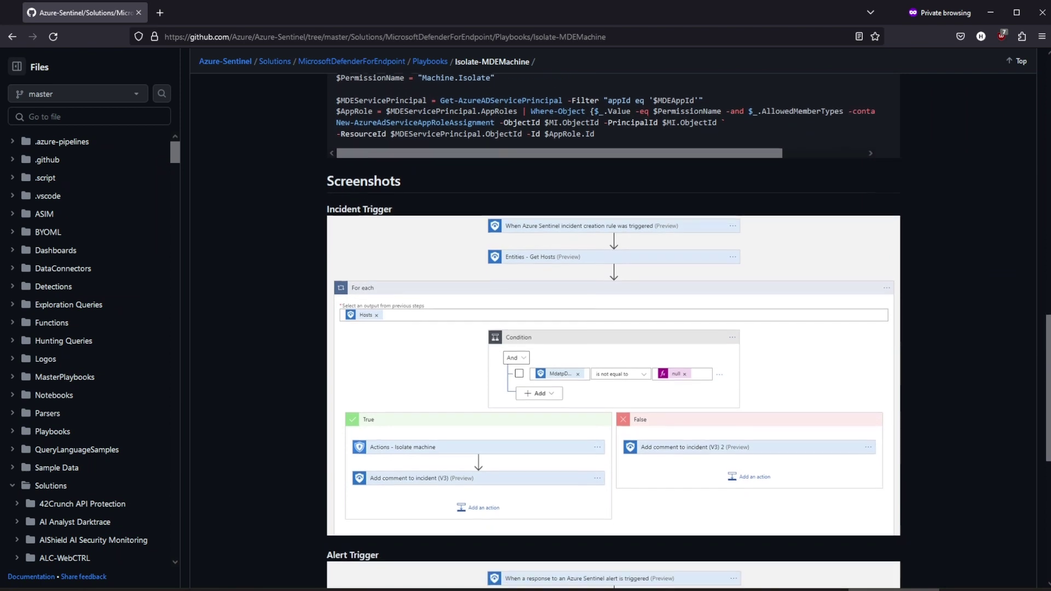
scroll(613, 332, "down", 3)
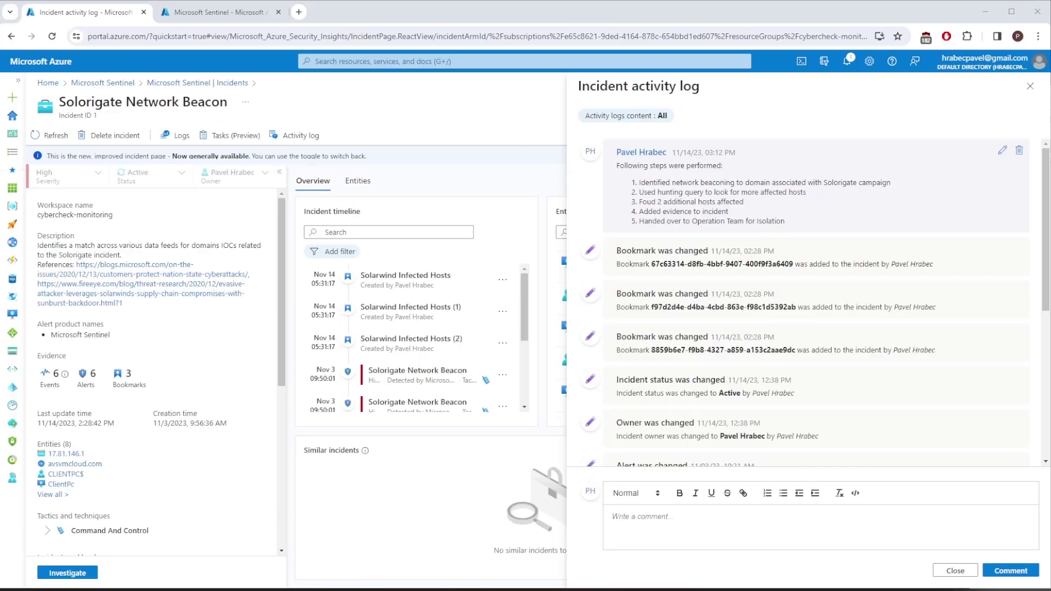
Close the incident as True Positive - Suspicious activity, with a pasted comment summarising the affected hosts.
left_click(1031, 89)
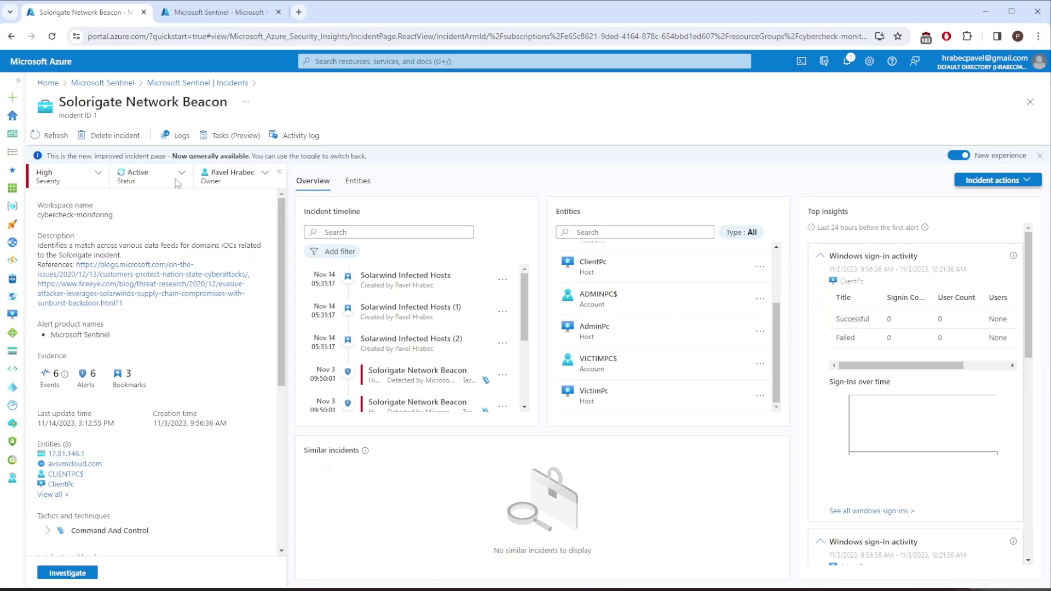
left_click(231, 181)
left_click(147, 247)
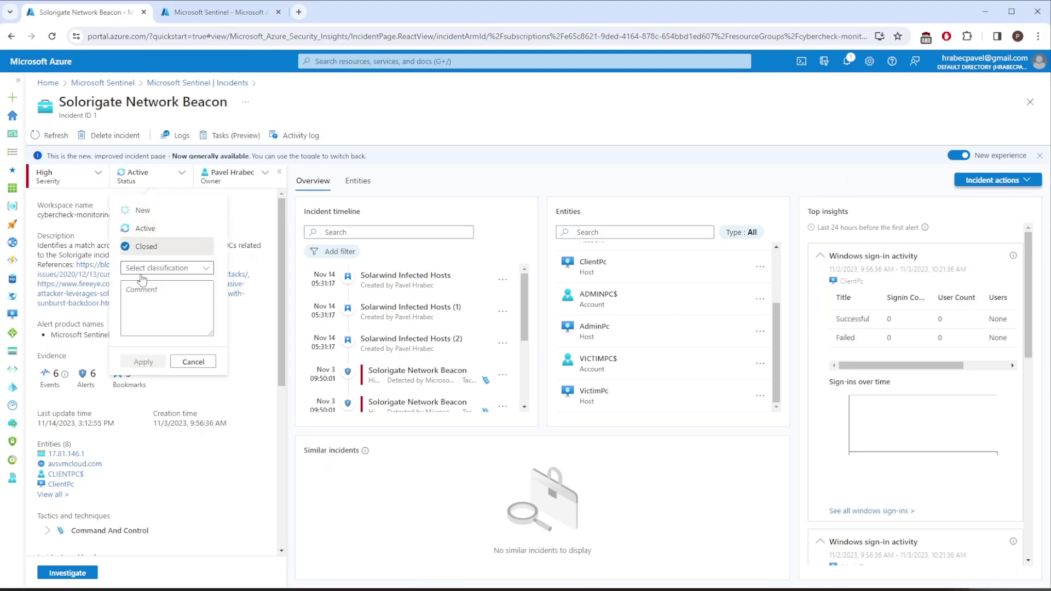
left_click(167, 269)
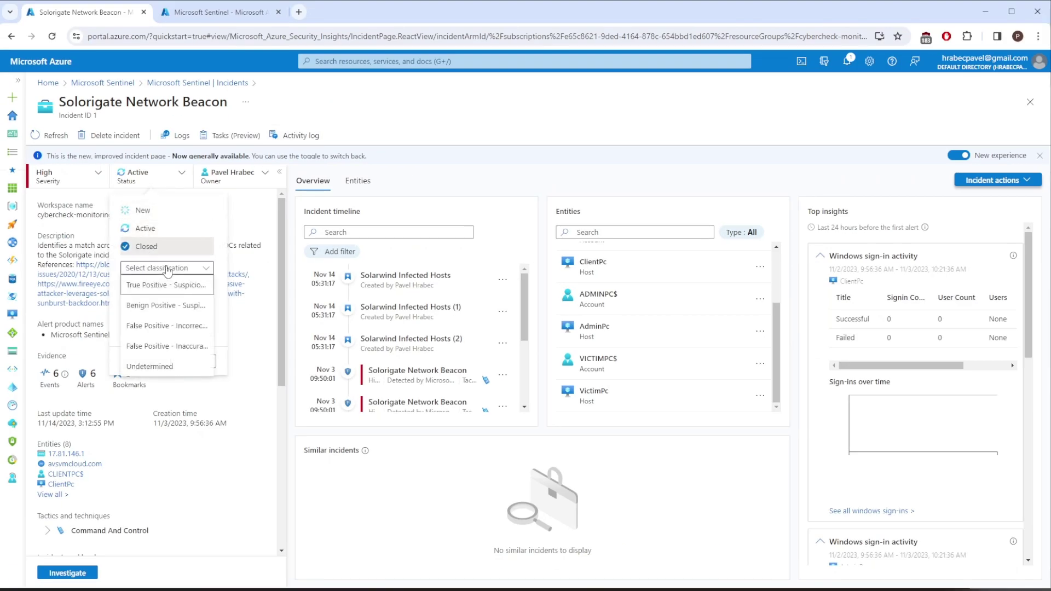
left_click(166, 285)
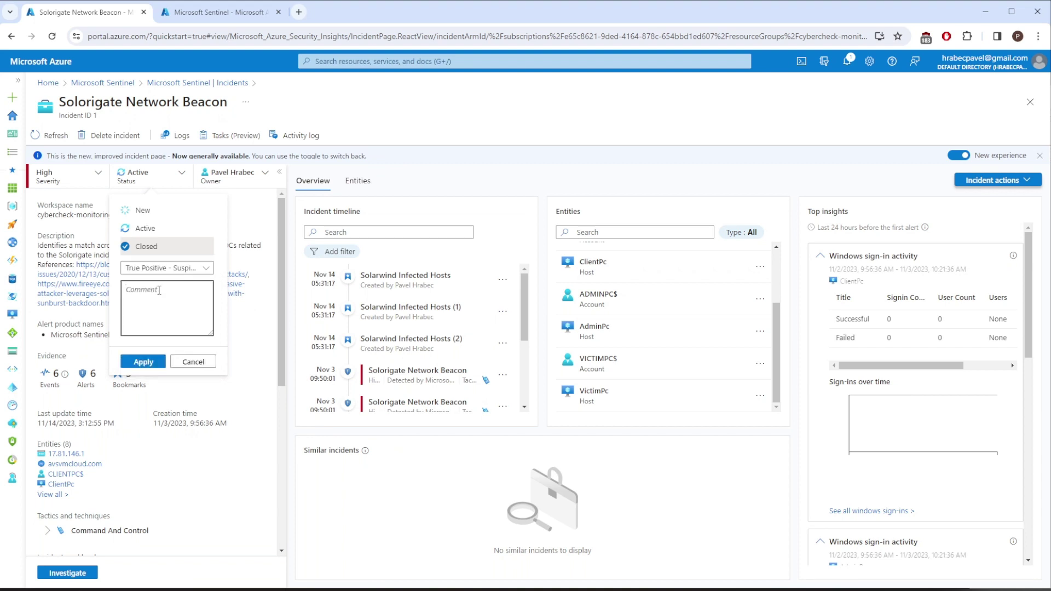
key("ctrl+v")
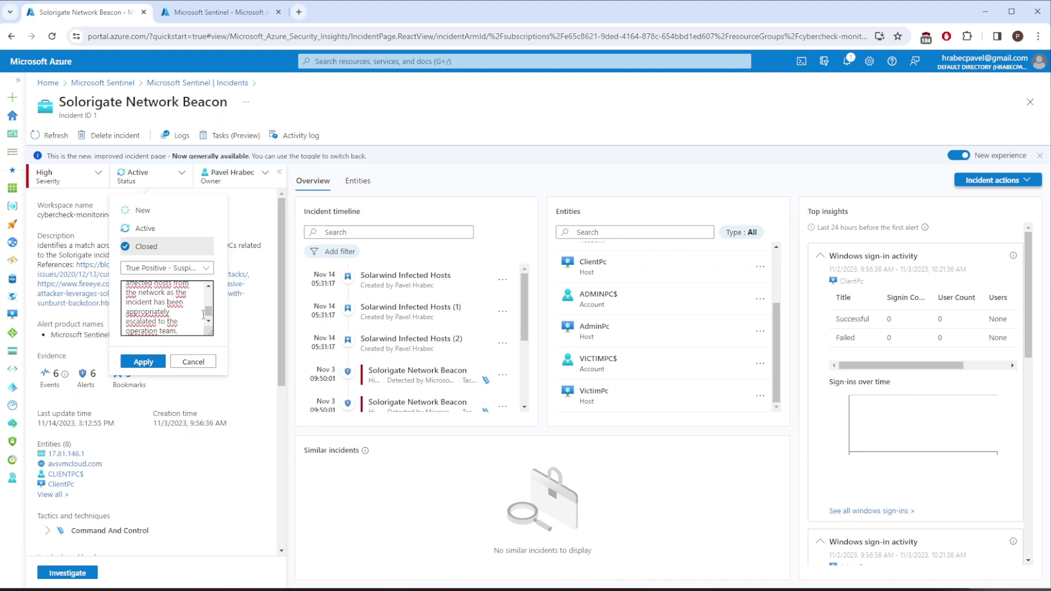
left_click(147, 362)
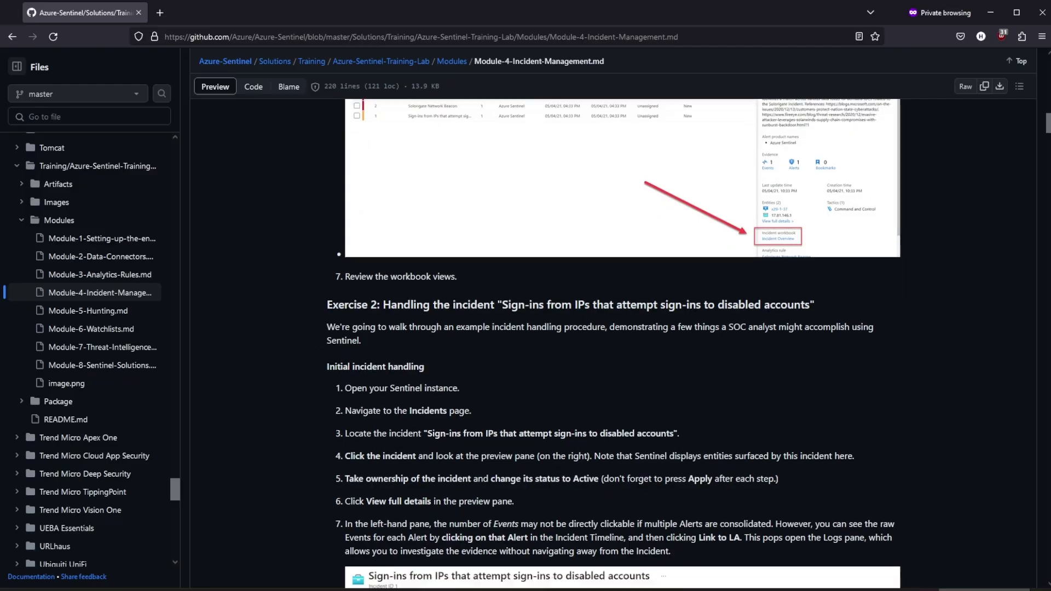
Scroll the Module-4-Incident-Management guide to Exercise 2's disabled-account sign-ins incident steps.
scroll(614, 333, "down", 3)
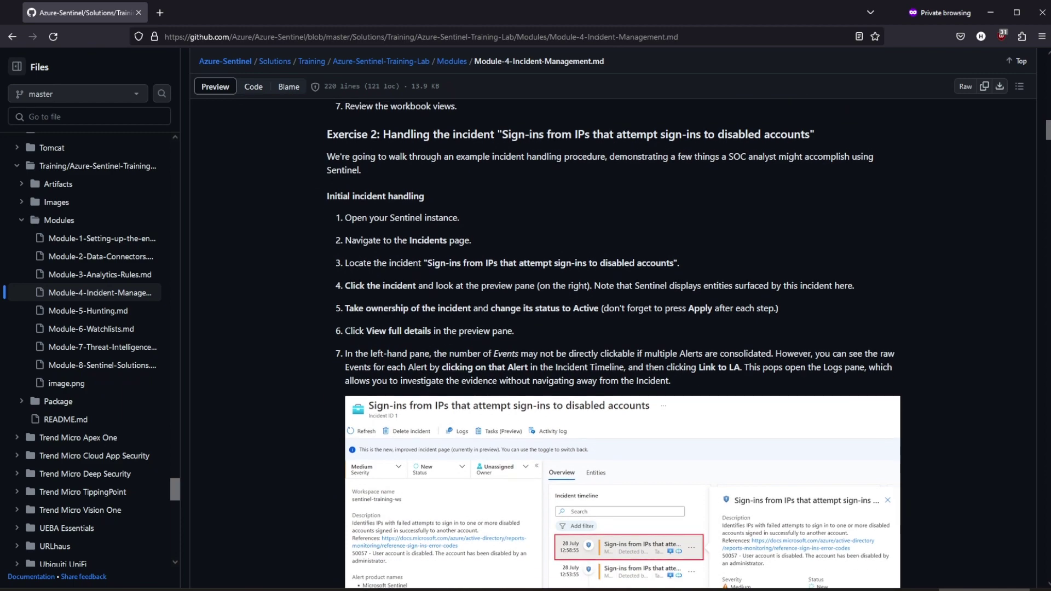
scroll(614, 334, "down", 3)
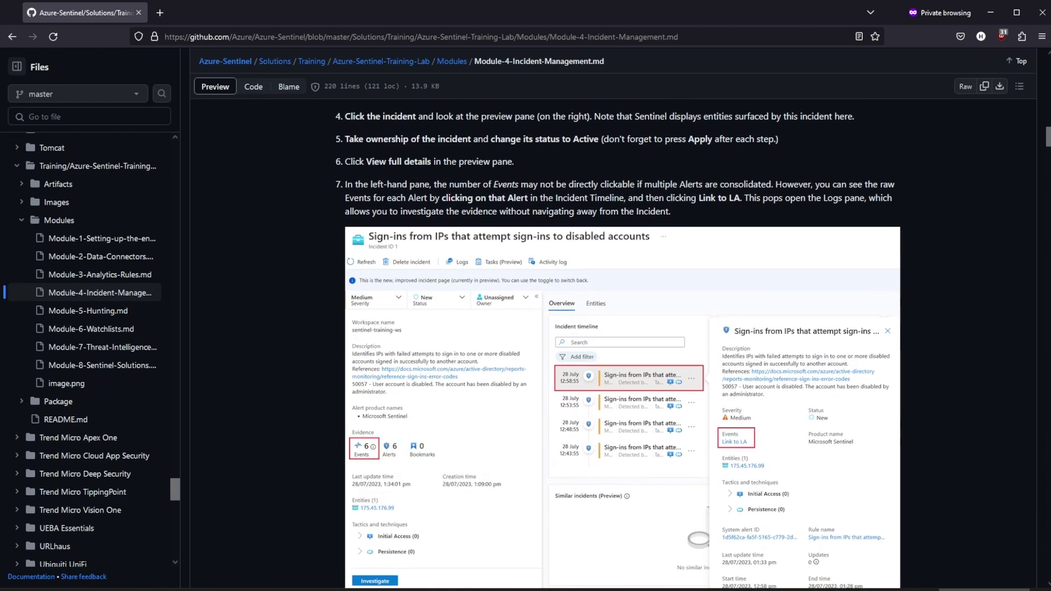
scroll(614, 333, "down", 3)
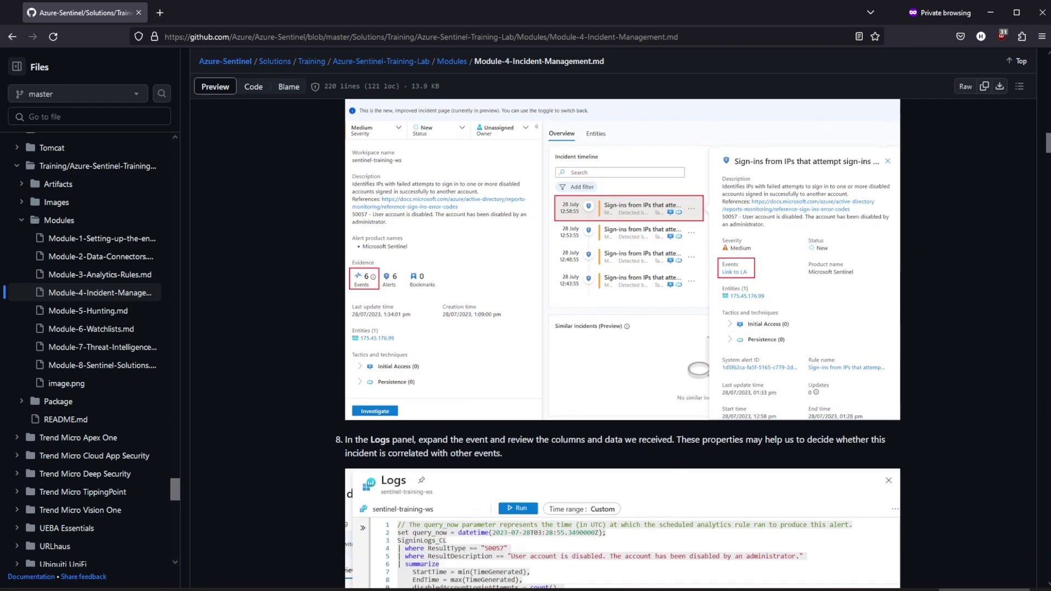